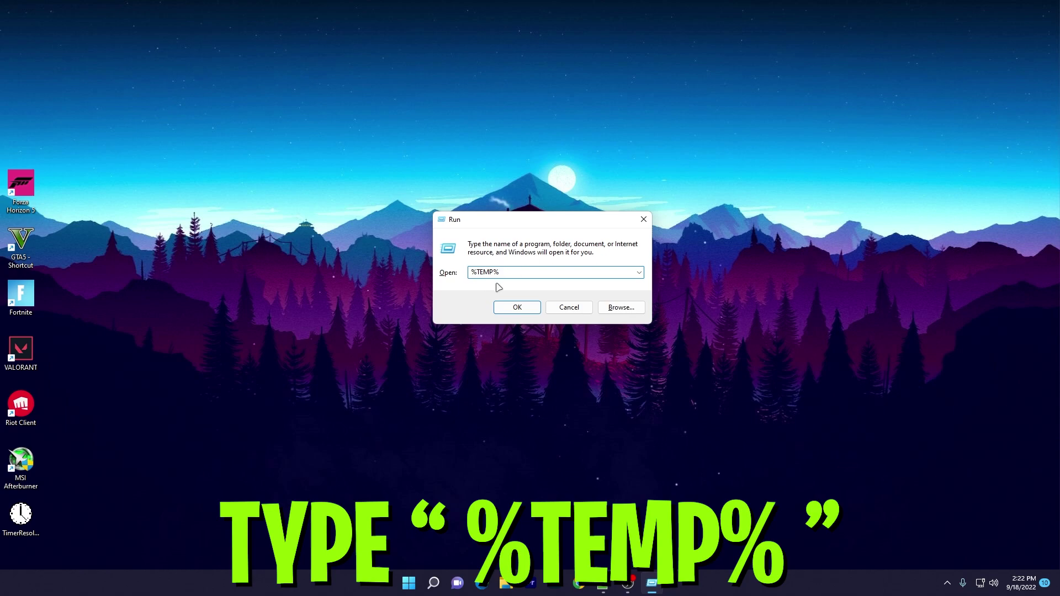
Step: Open the %TEMP% folder and delete all its files, leaving out those that cannot be removed
left_click(517, 307)
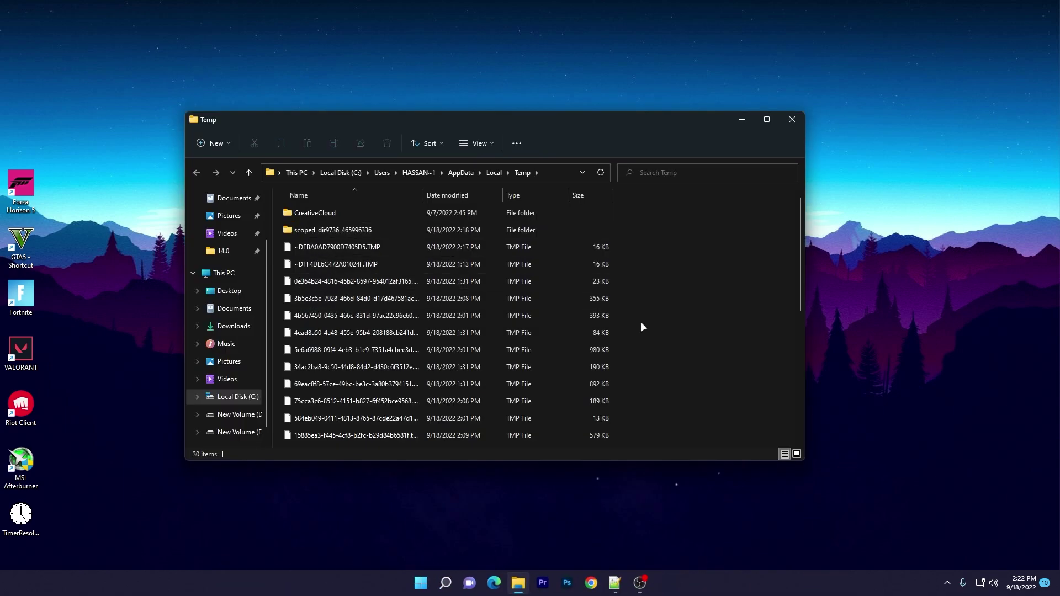
scroll(515, 300, "down", 1)
key("ctrl+a")
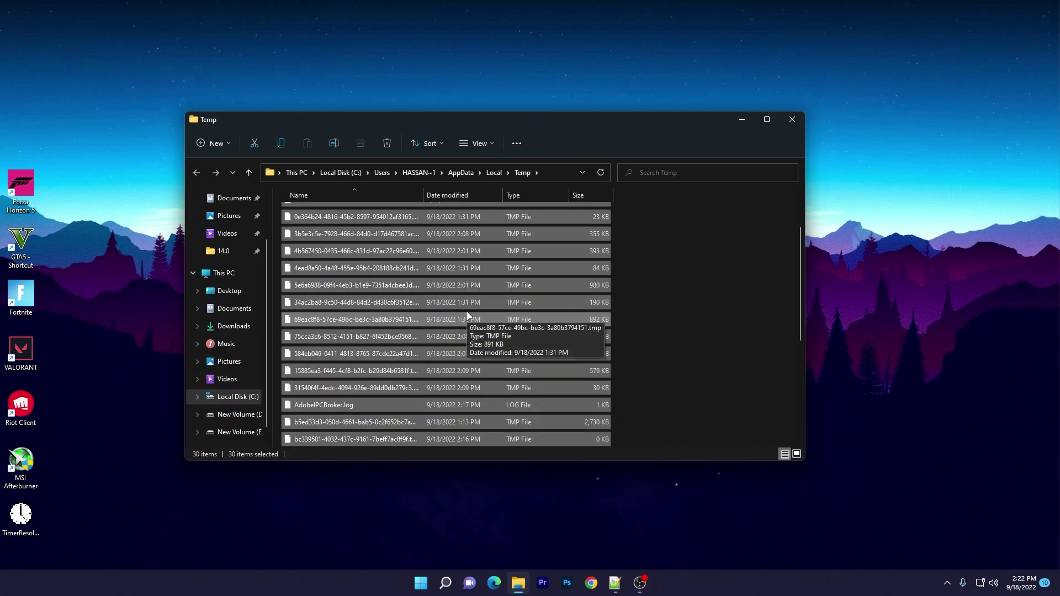
key("Delete")
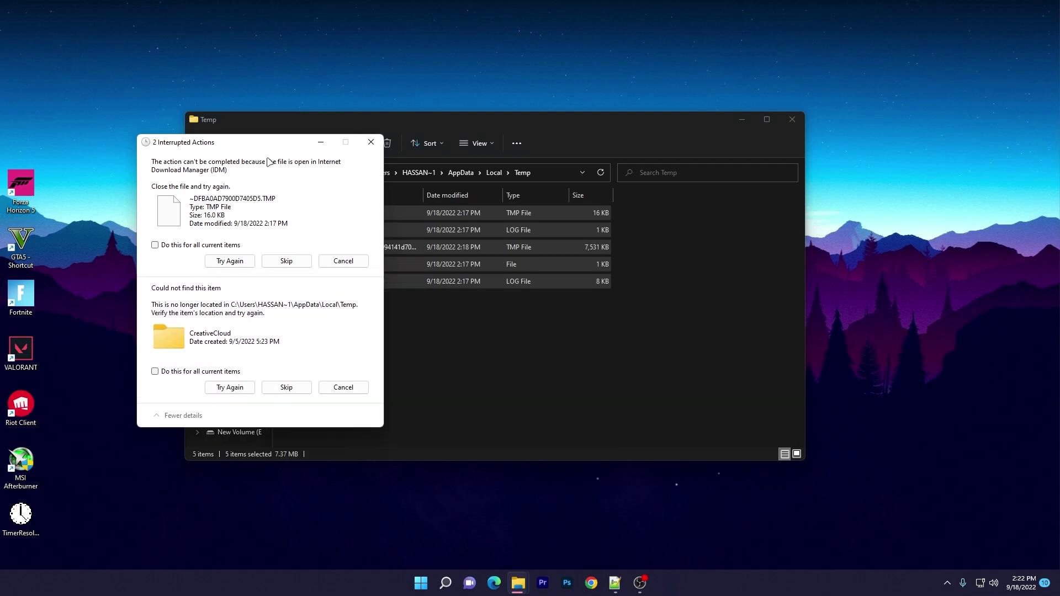
left_click(371, 142)
left_click(553, 285)
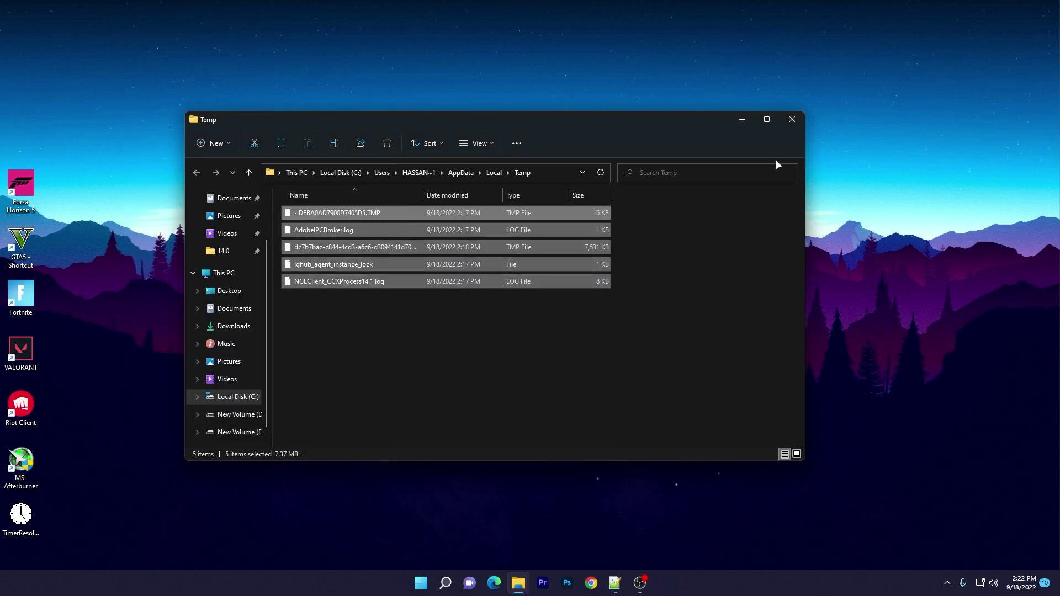
left_click(792, 120)
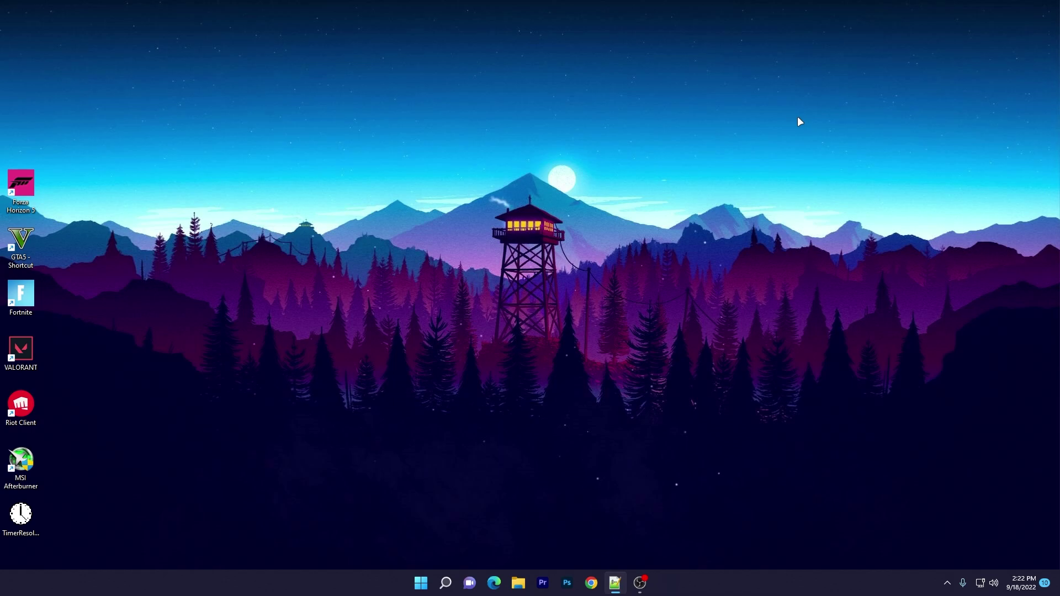
Step: Open the Windows system temp folder by running the command TEMP
key("super+r")
left_click_drag(142, 456, 604, 199)
type("%TEMP")
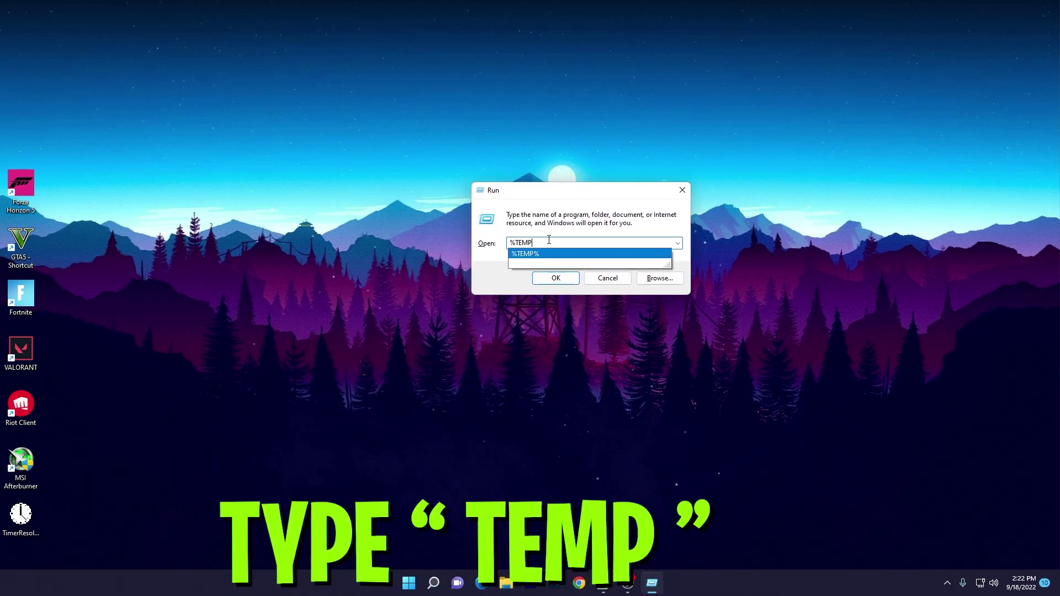
left_click(516, 243)
key("BackSpace")
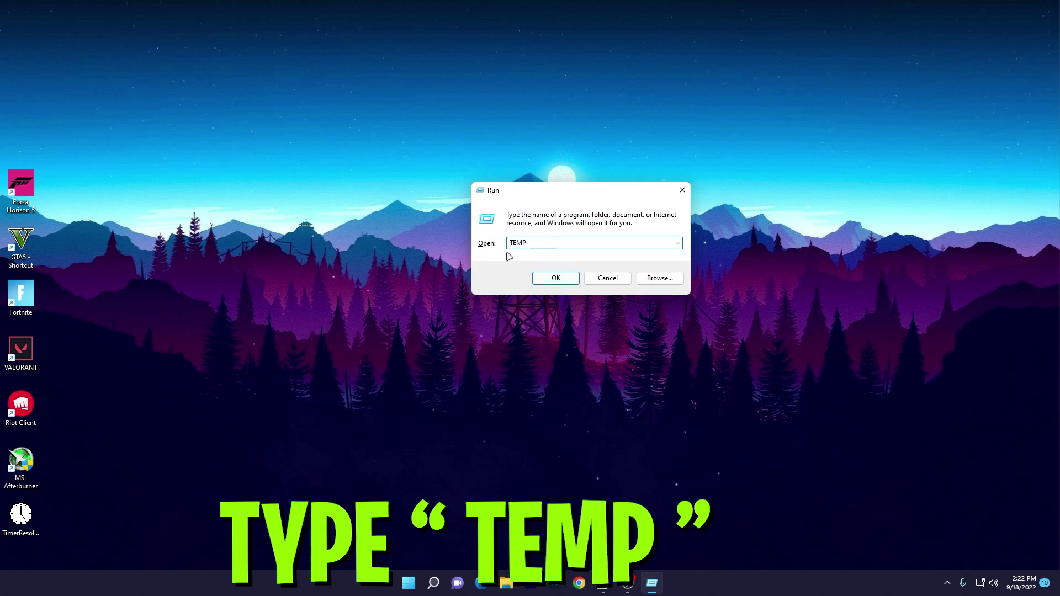
left_click(556, 278)
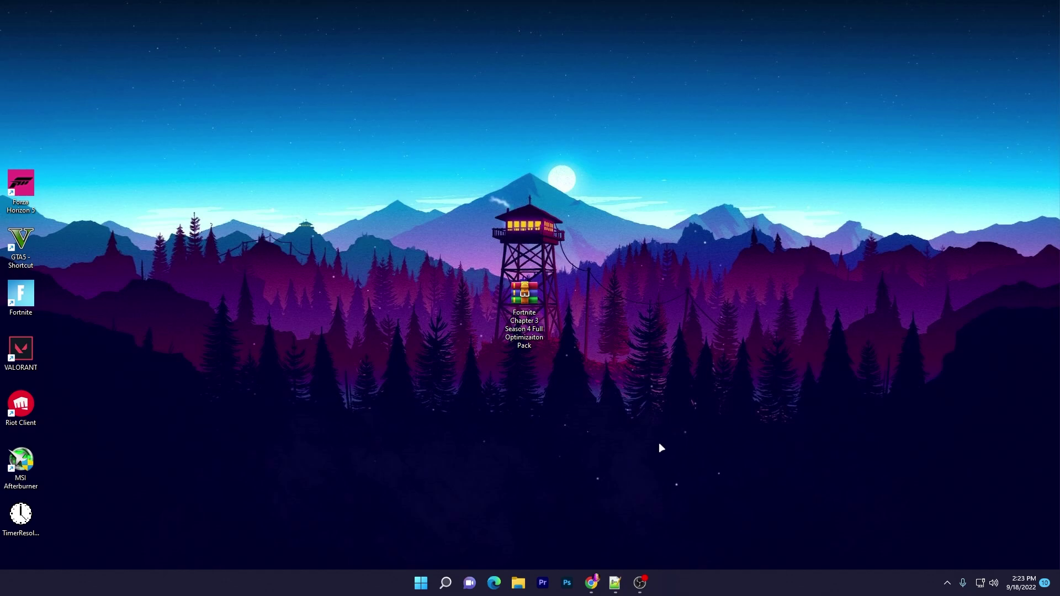
Step: In Chrome, open the Fortnite Season 4 Advance System Cleaner Pack post on uptopacks.com and request its file download
left_click(592, 584)
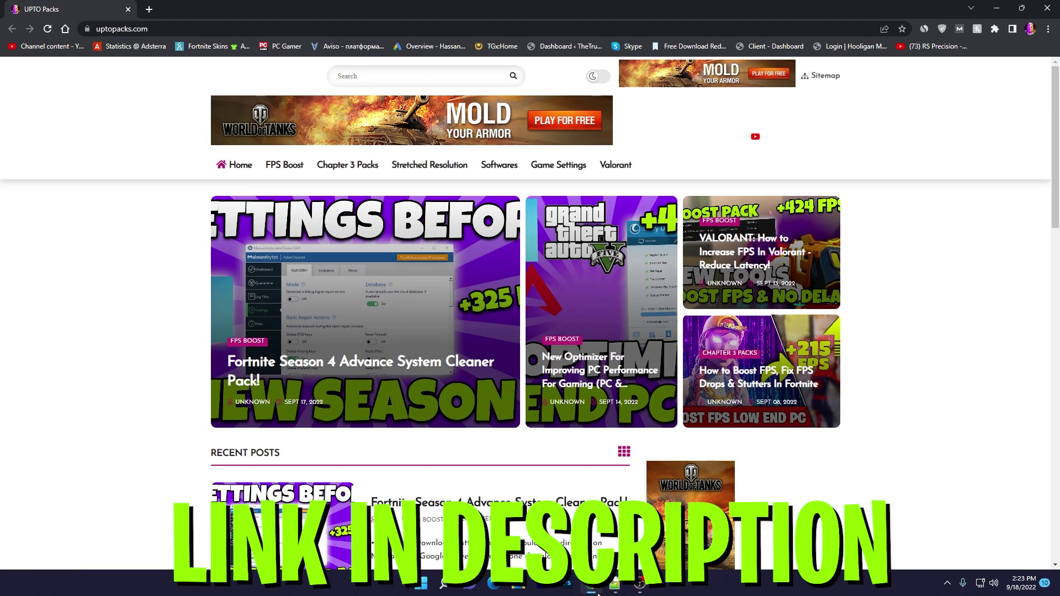
scroll(845, 319, "down", 4)
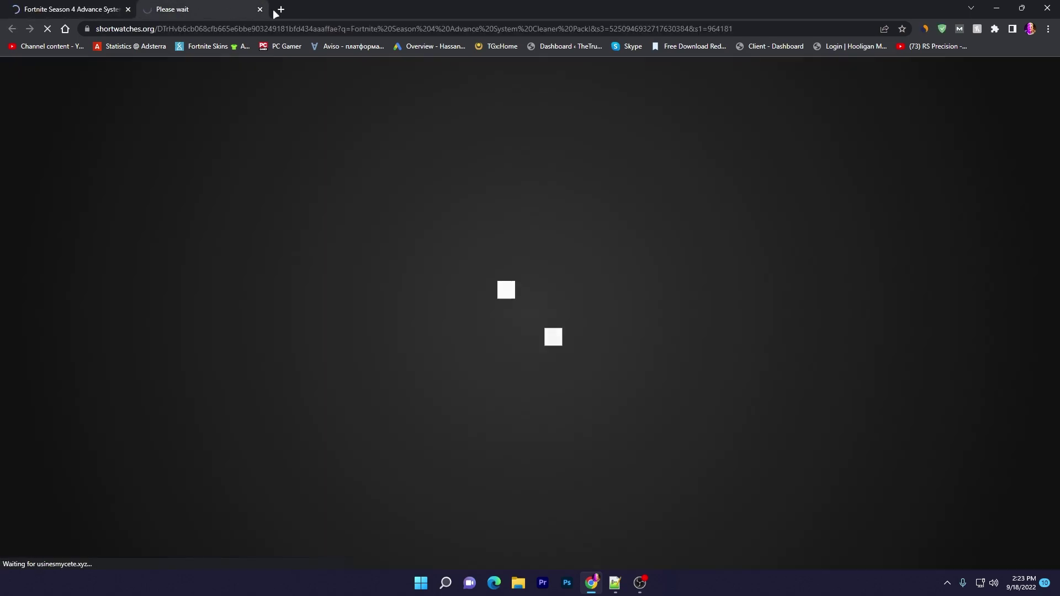
left_click(260, 9)
scroll(272, 257, "down", 5)
scroll(271, 256, "down", 5)
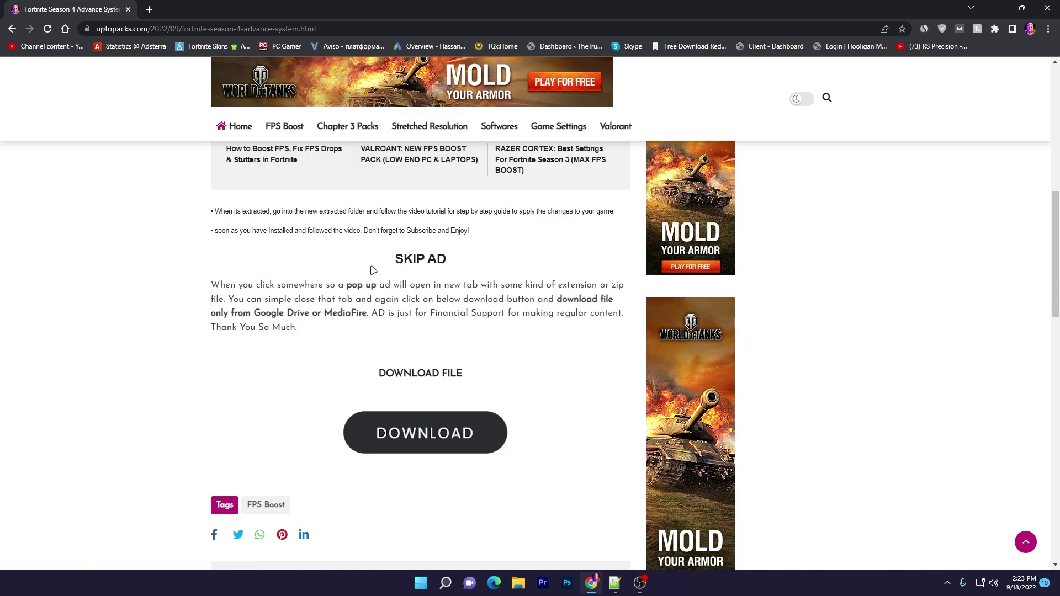
left_click(428, 437)
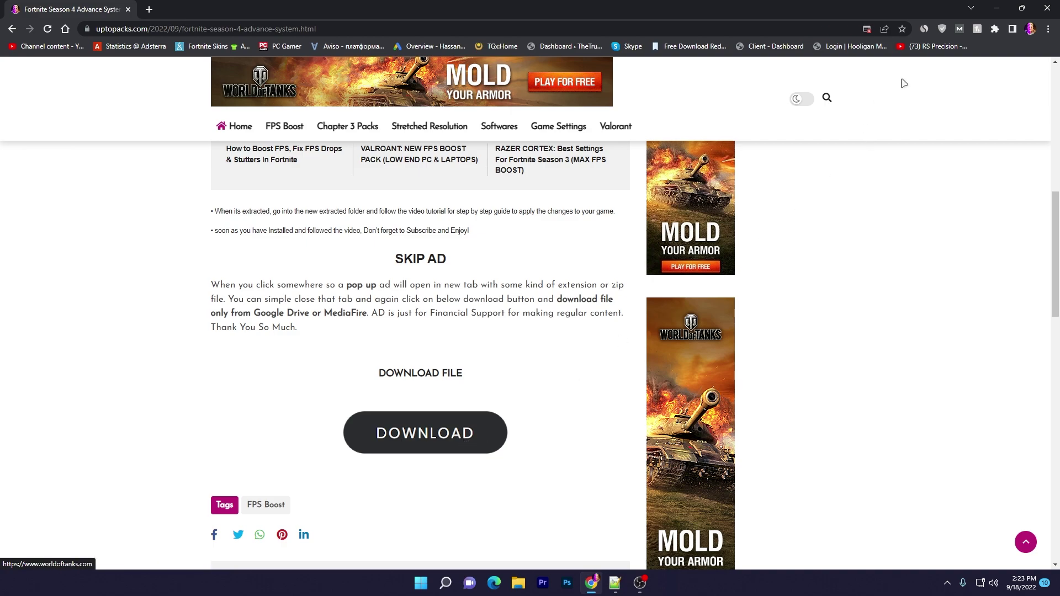
left_click(999, 7)
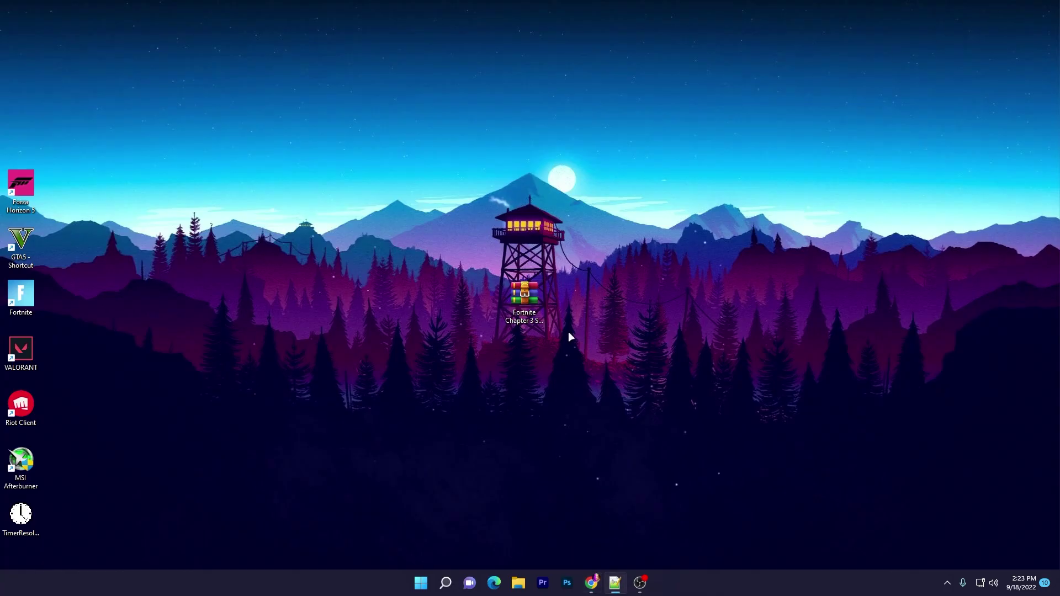
Step: Extract the Fortnite Chapter 3 Season 4 optimization pack folder from its RAR archive to the desktop and open it
double_click(547, 305)
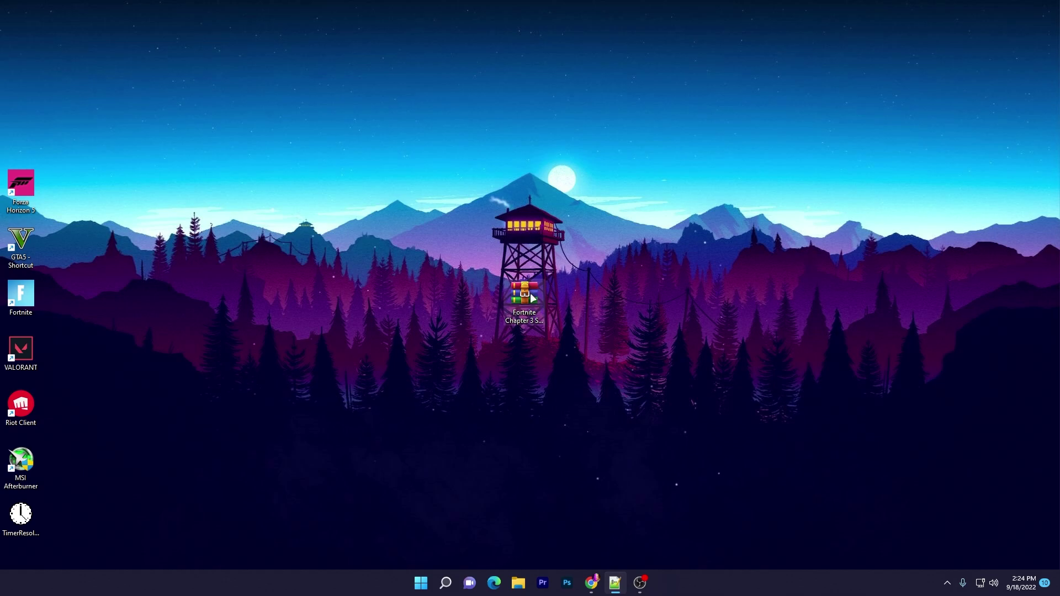
left_click(298, 174)
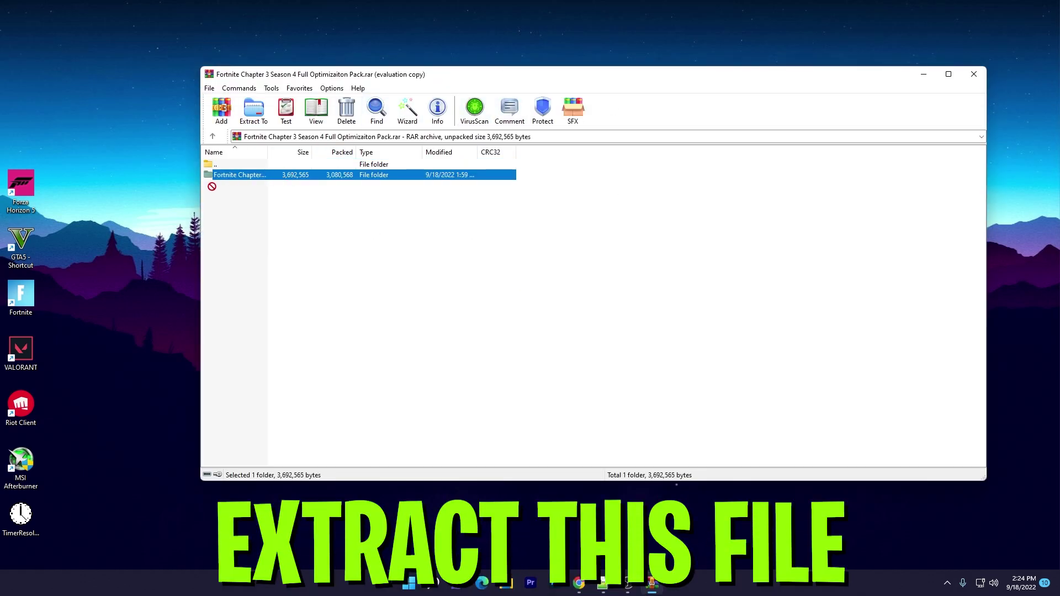
left_click(140, 223)
left_click(974, 74)
right_click(690, 107)
left_click(721, 151)
double_click(146, 185)
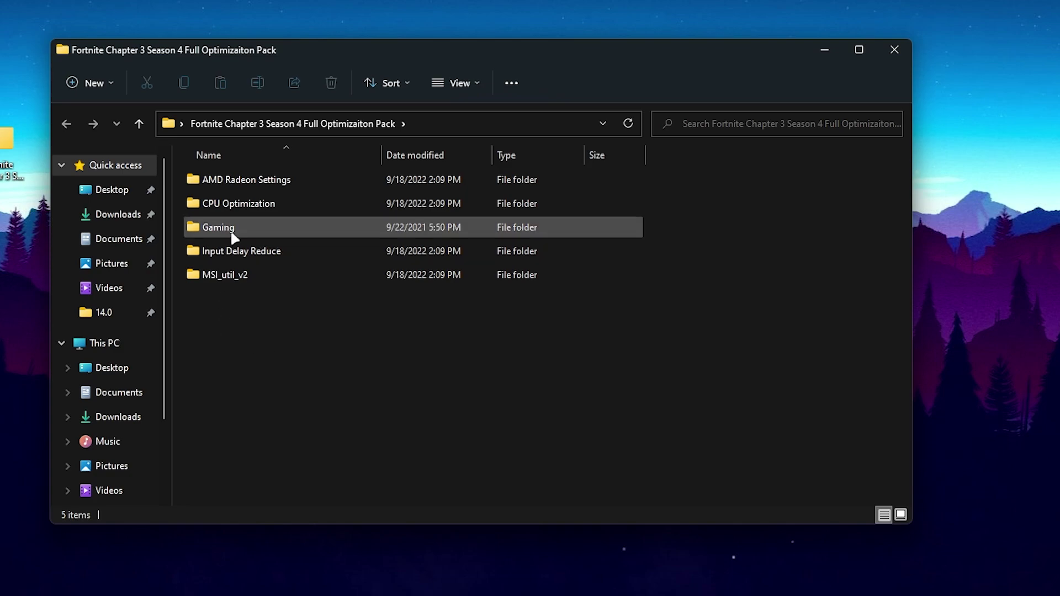
Step: Install ParkControl from parkcontrolsetup64 in the CPU Optimization folder, using English and the default components
double_click(254, 204)
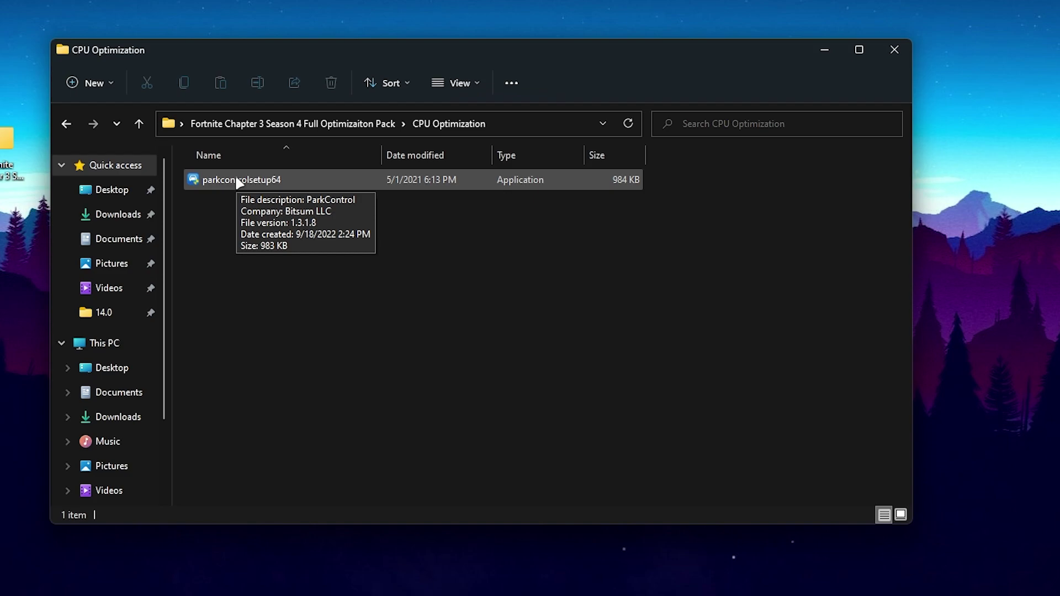
double_click(239, 180)
left_click(389, 450)
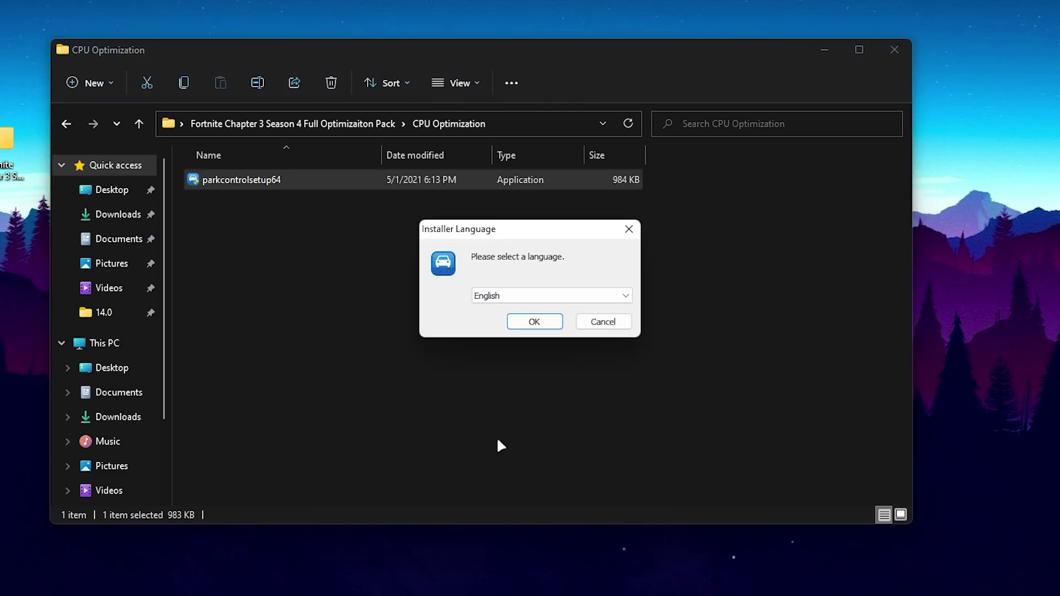
left_click(522, 326)
left_click(614, 410)
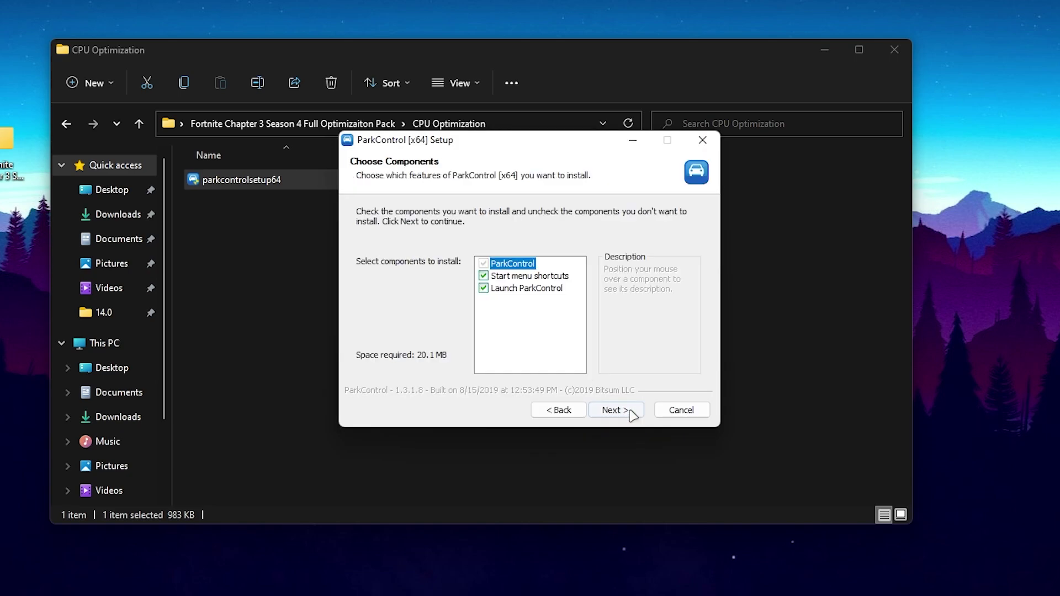
left_click(617, 411)
left_click(632, 412)
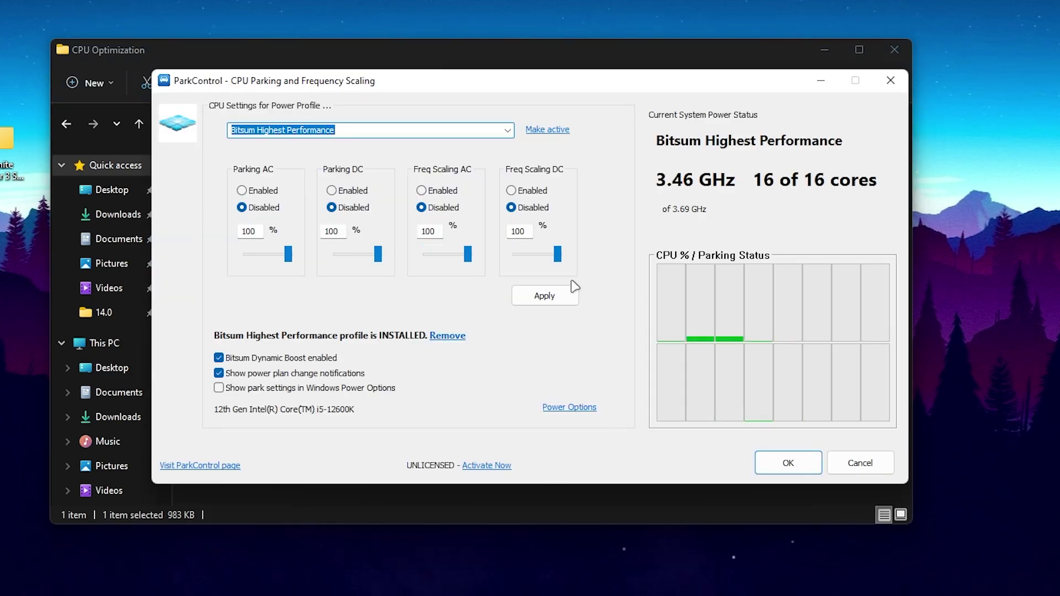
Step: Make the Bitsum Highest Performance power profile active in ParkControl and apply its CPU settings
left_click(507, 130)
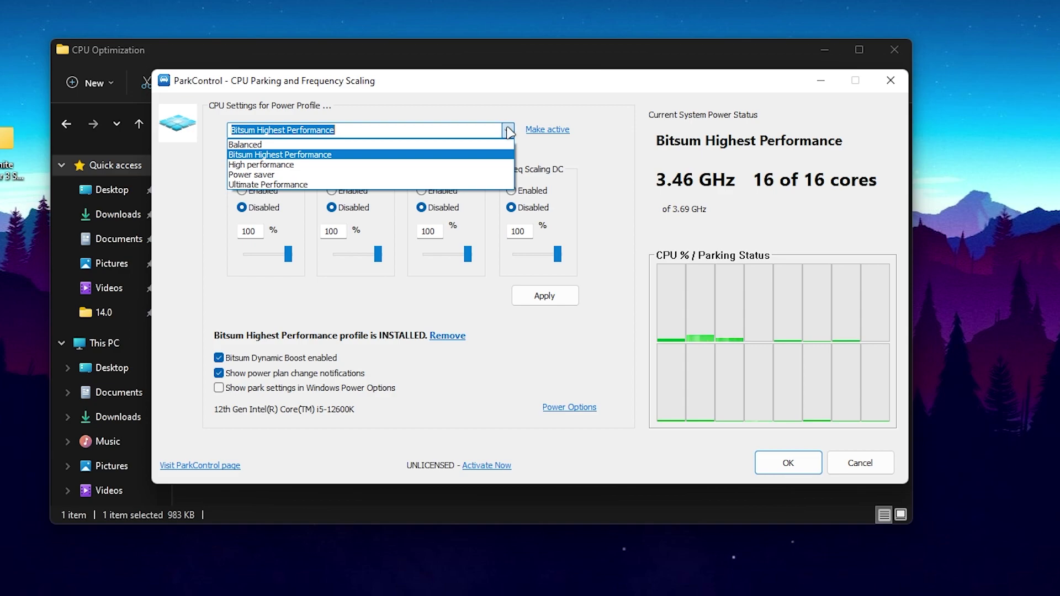
left_click(349, 156)
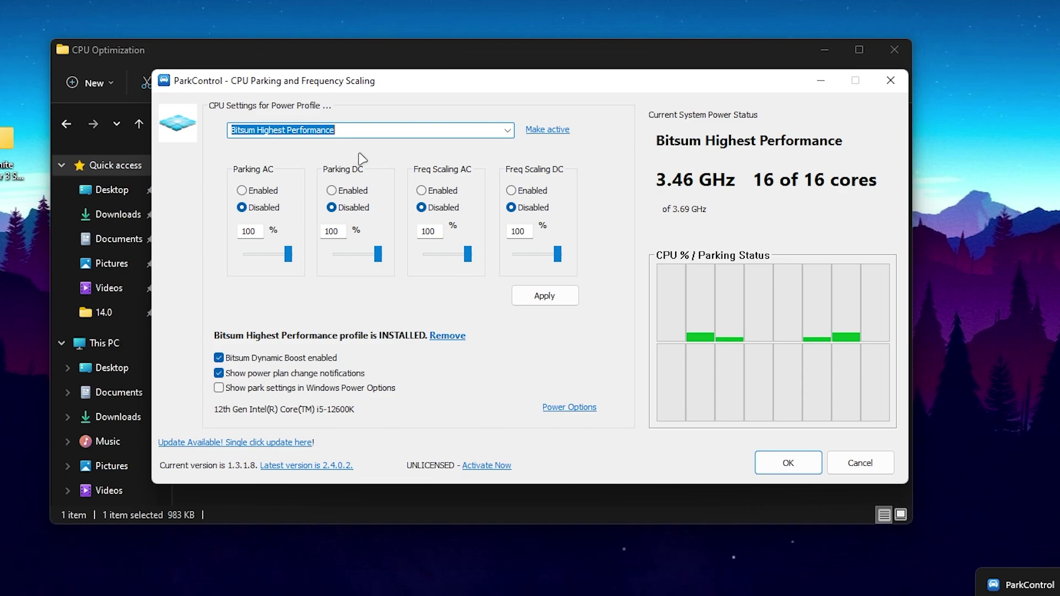
left_click(548, 130)
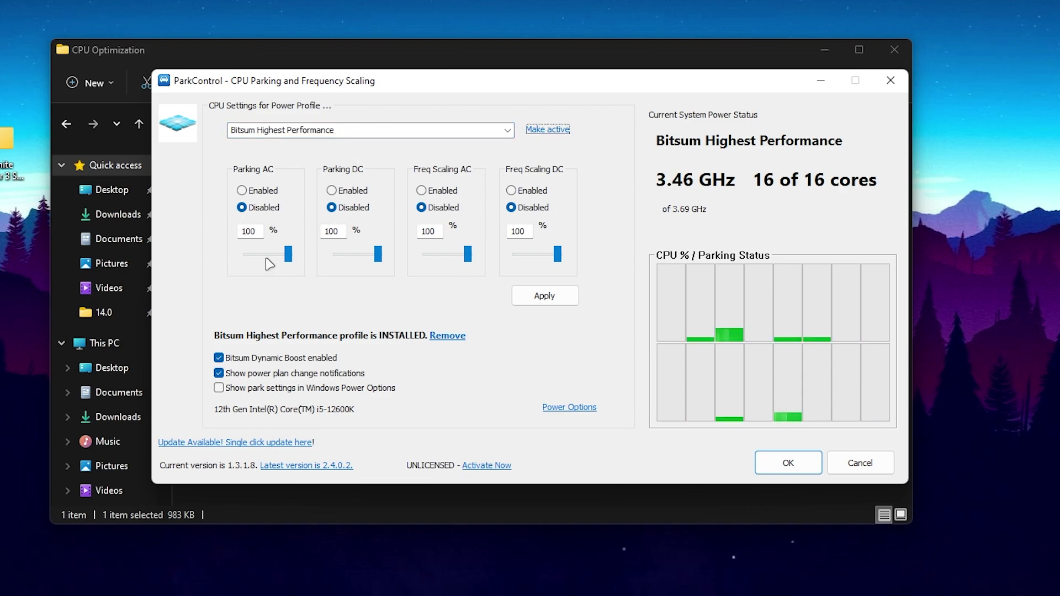
left_click(545, 296)
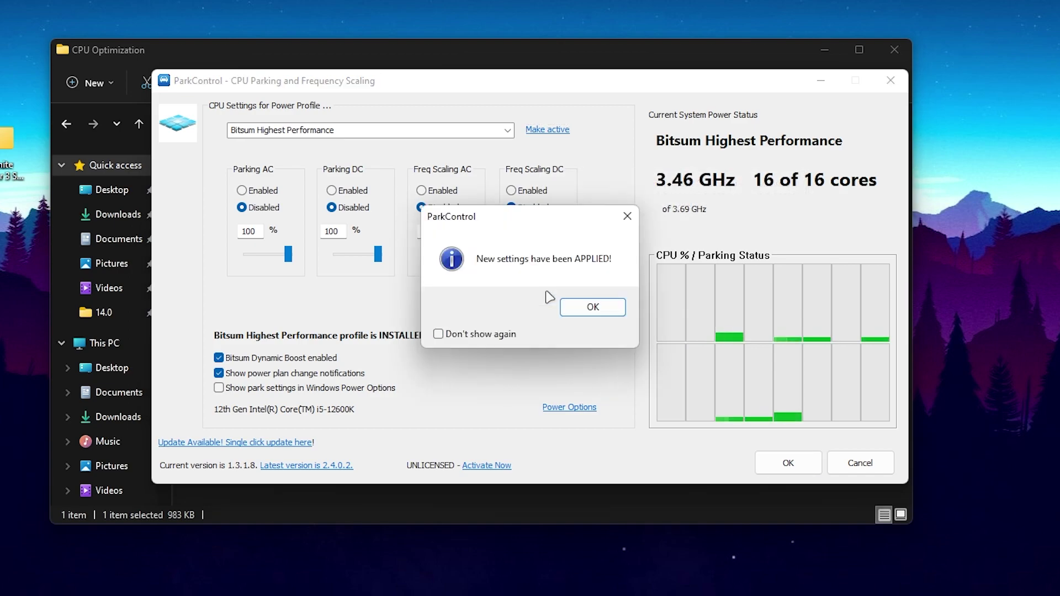
left_click(606, 308)
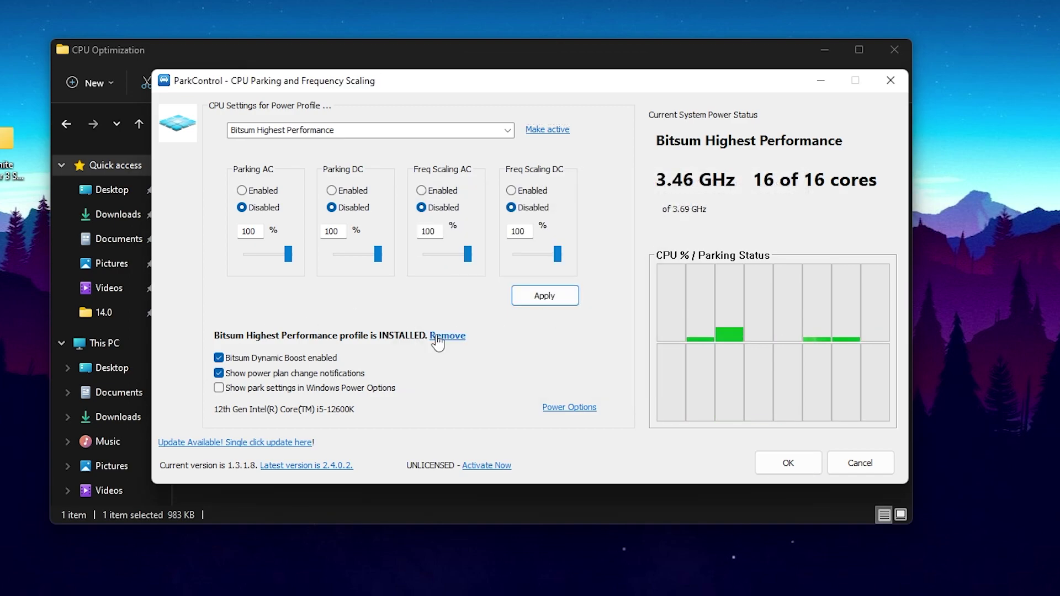
mouse_move(219, 360)
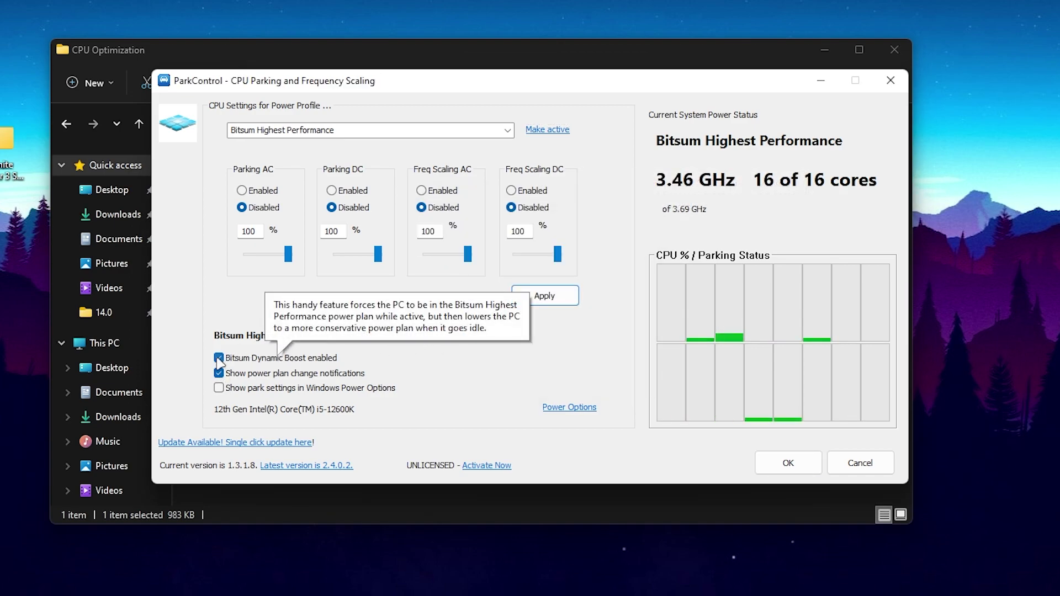
left_click(788, 463)
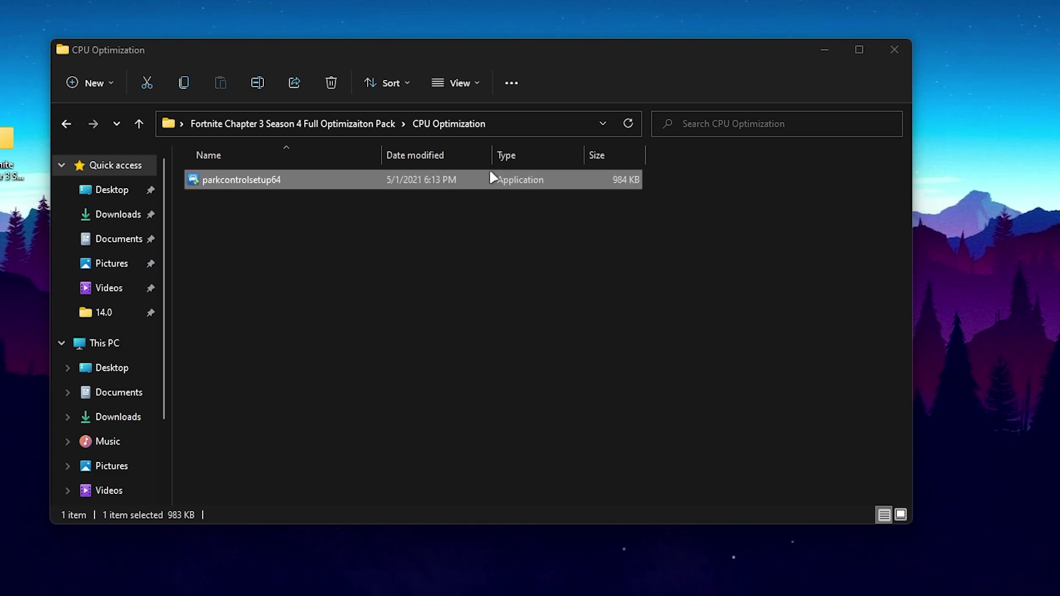
Step: Run MSI_util_v2 as administrator from the optimization pack's MSI_util_v2 folder
left_click(293, 123)
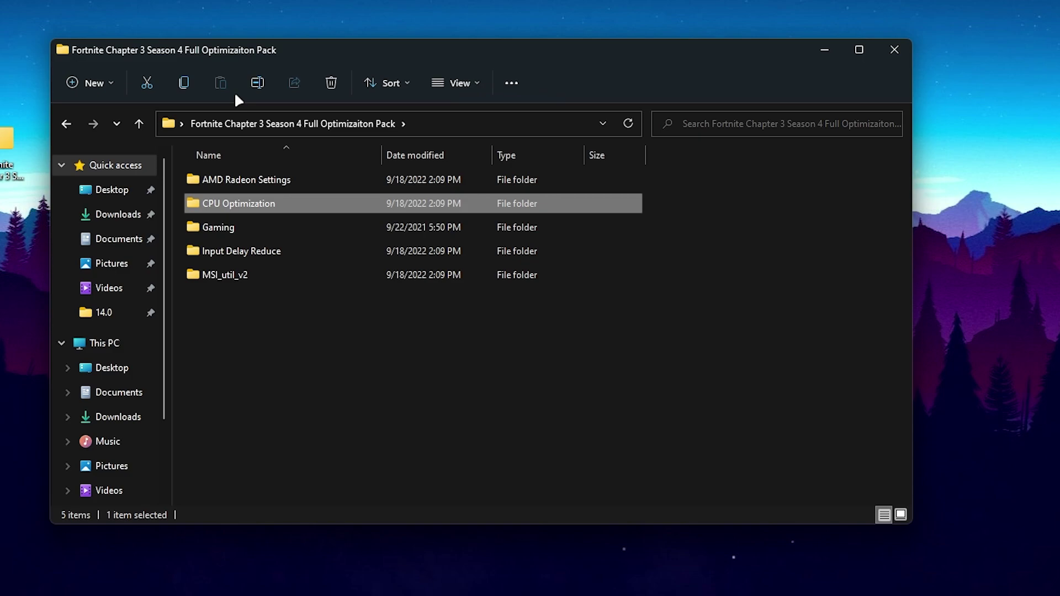
double_click(284, 276)
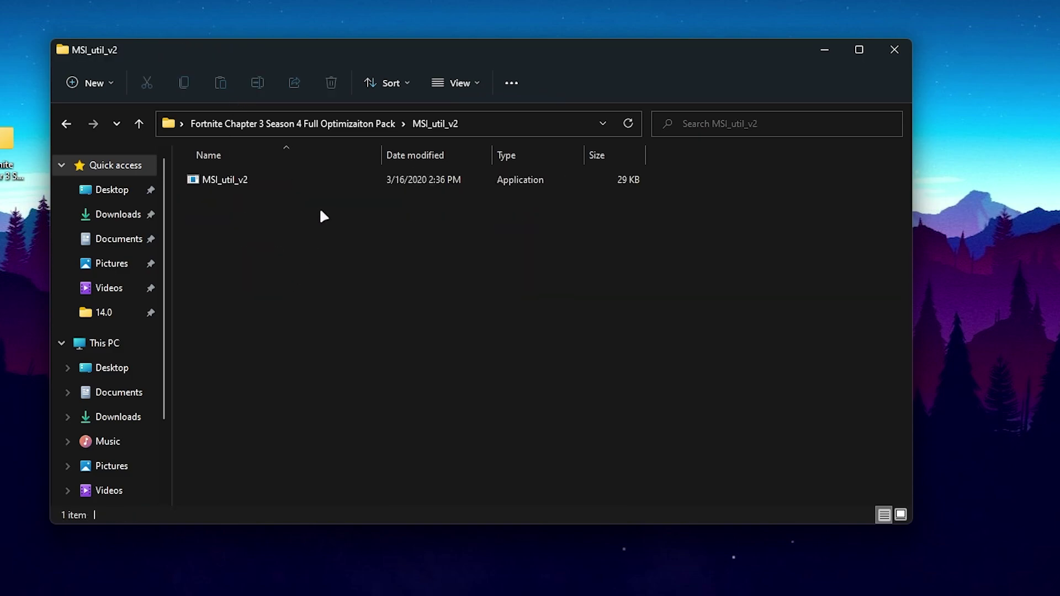
left_click(220, 182)
right_click(221, 181)
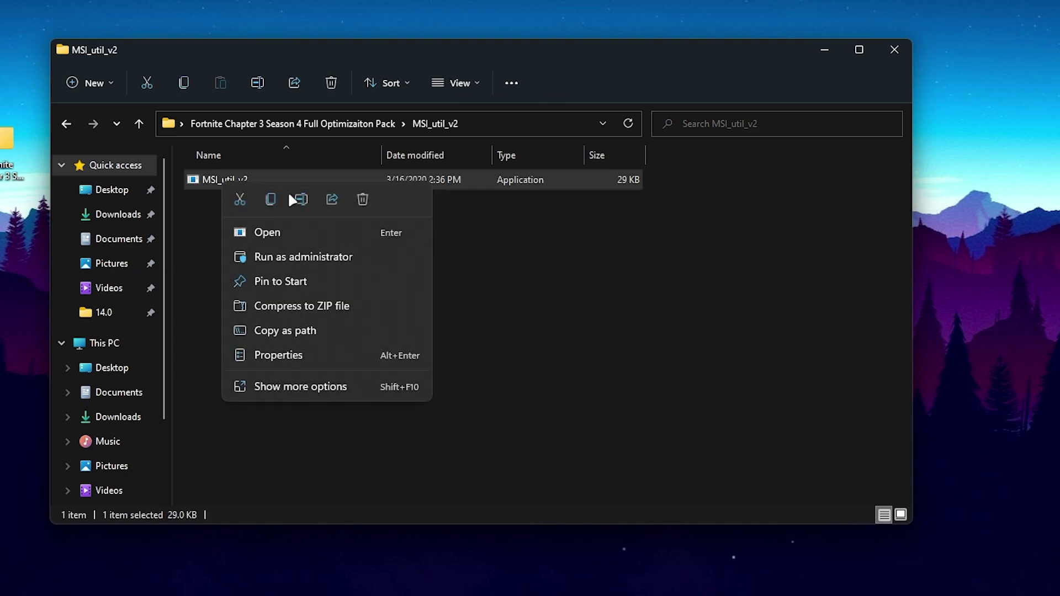
left_click(308, 255)
left_click(385, 448)
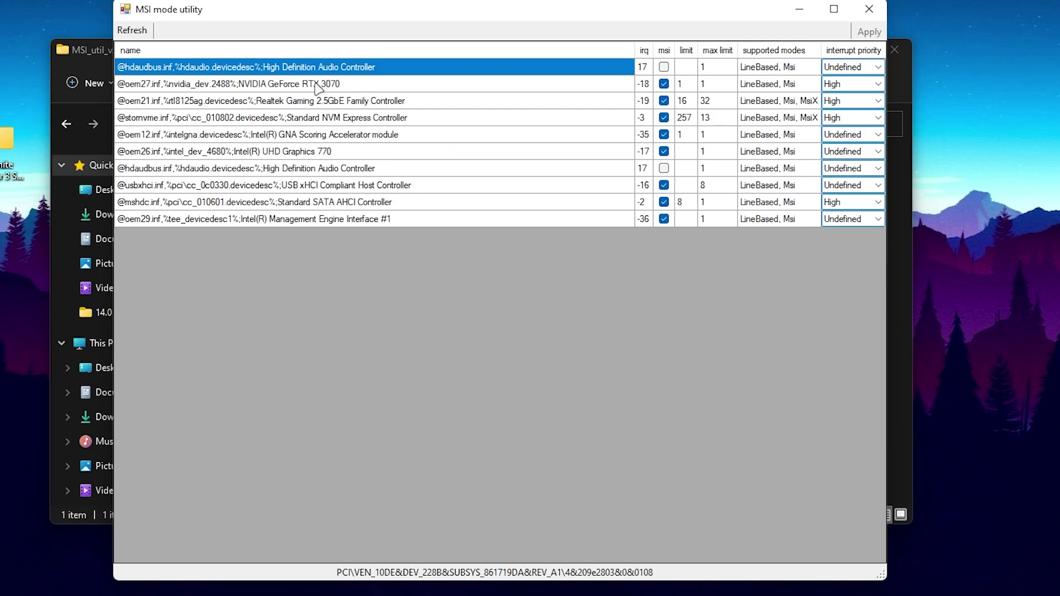
Step: Set the NVIDIA GeForce RTX 3070's interrupt priority to High in the MSI mode utility, then return to the optimization pack folder
left_click(290, 87)
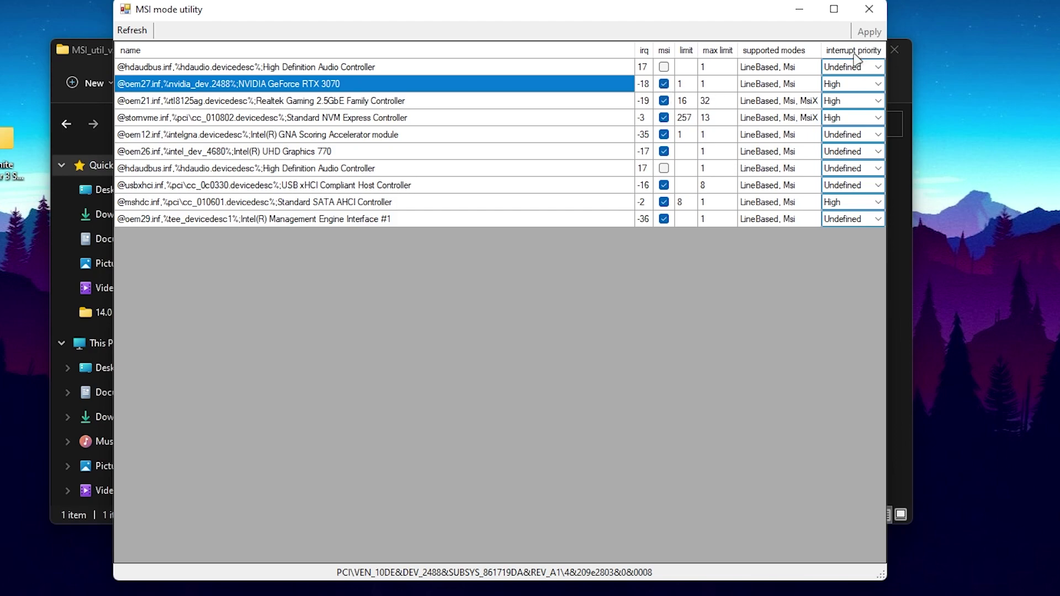
mouse_move(865, 62)
left_click(874, 85)
left_click(839, 128)
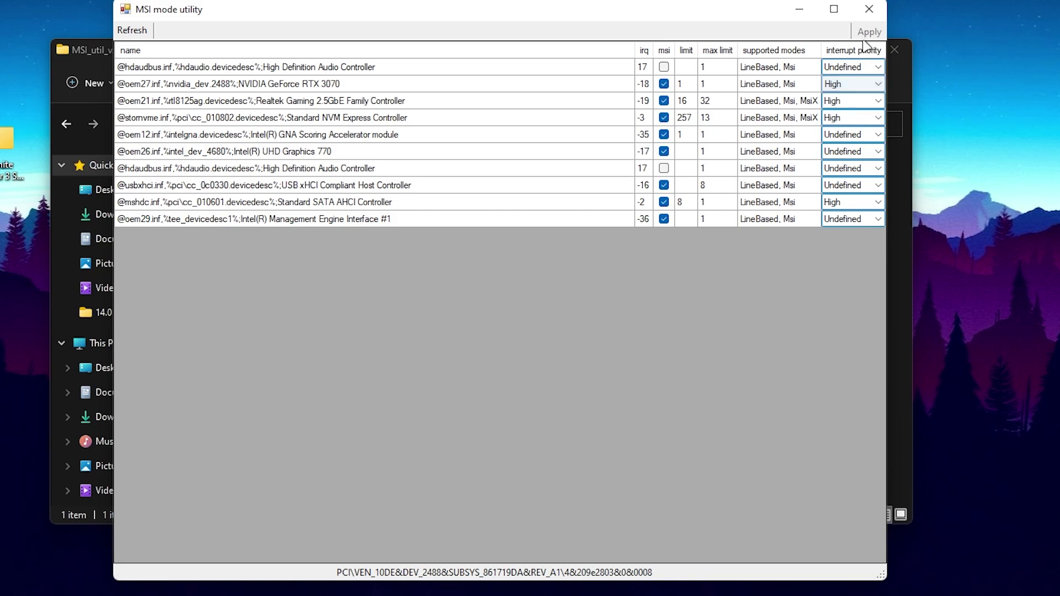
left_click(869, 10)
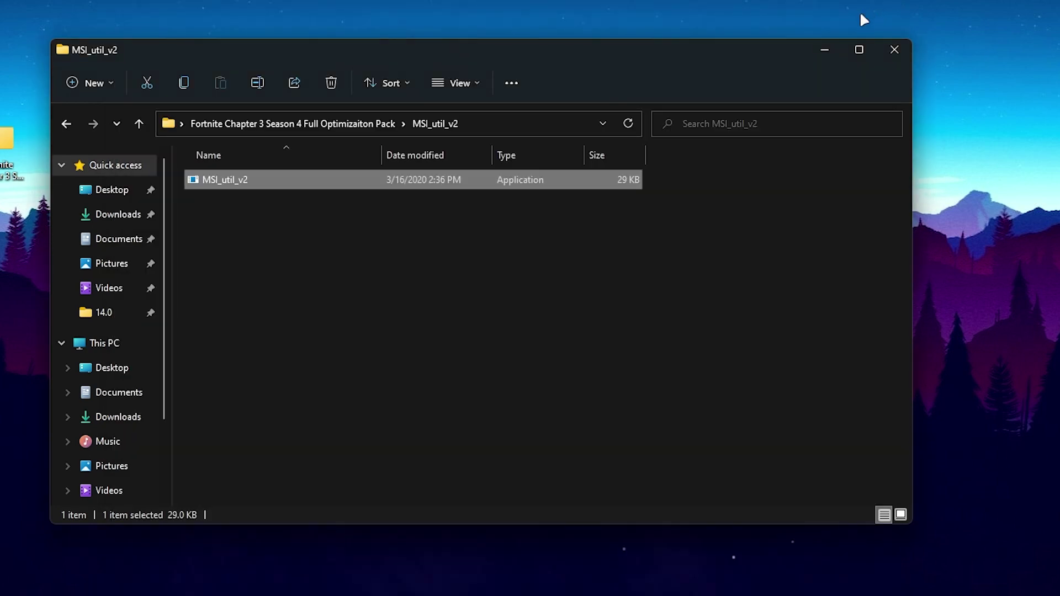
left_click(256, 125)
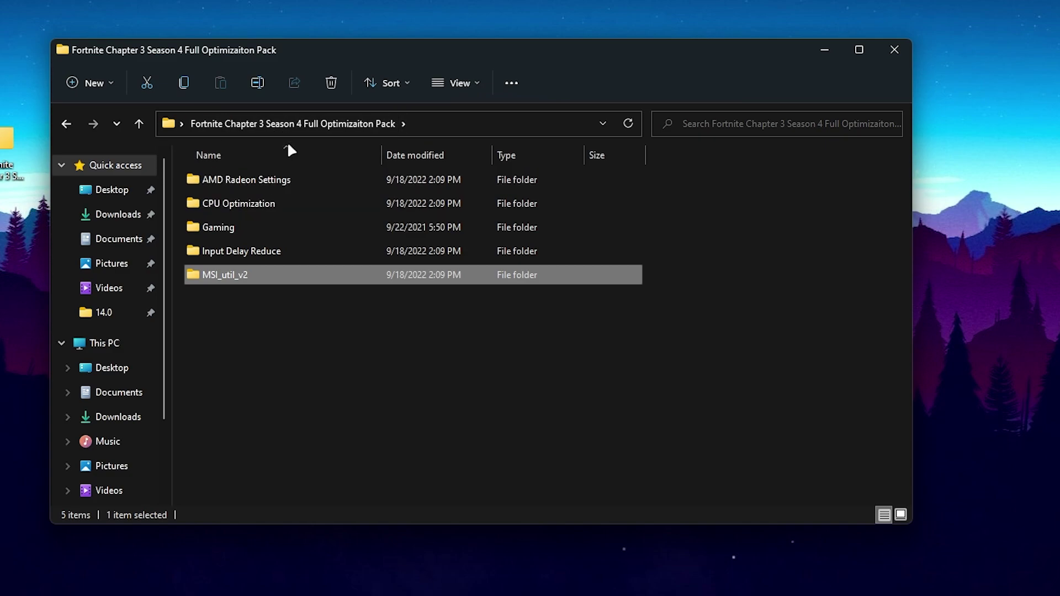
Step: Open the Gaming folder in the optimization pack
double_click(234, 230)
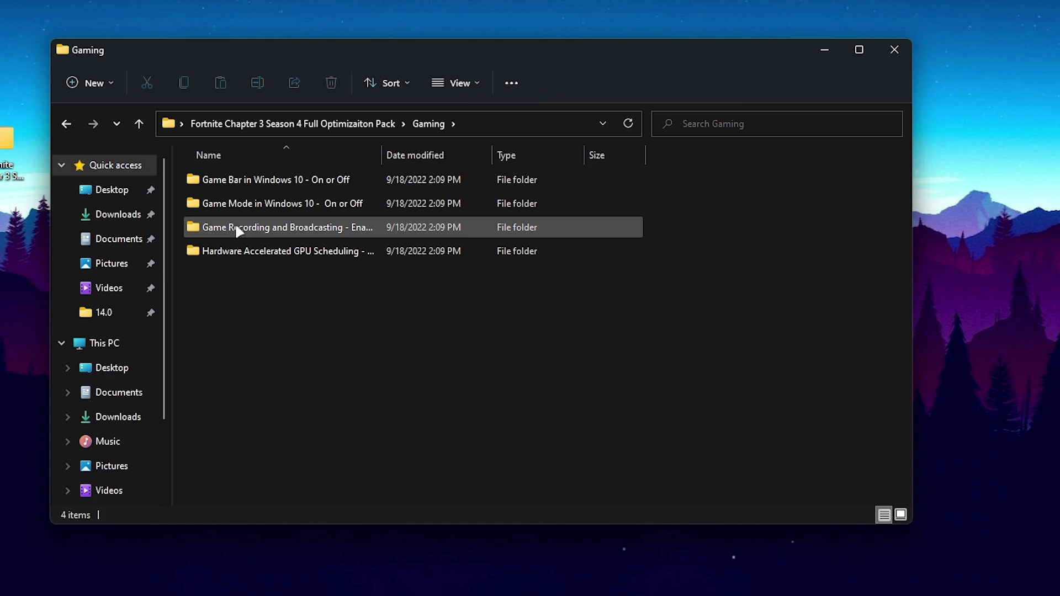
left_click_drag(260, 312, 651, 164)
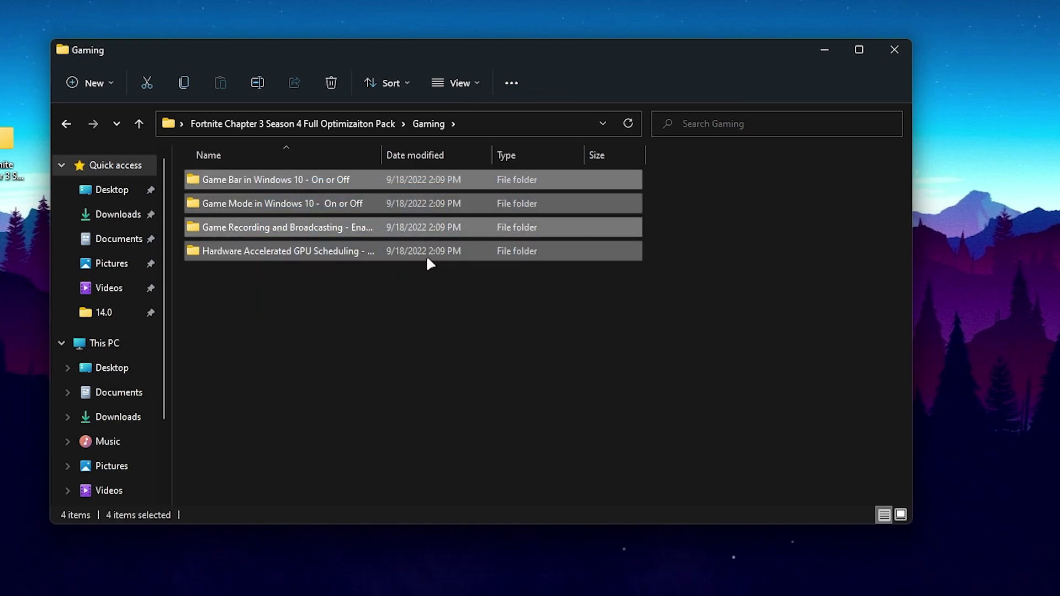
left_click(305, 308)
mouse_move(284, 180)
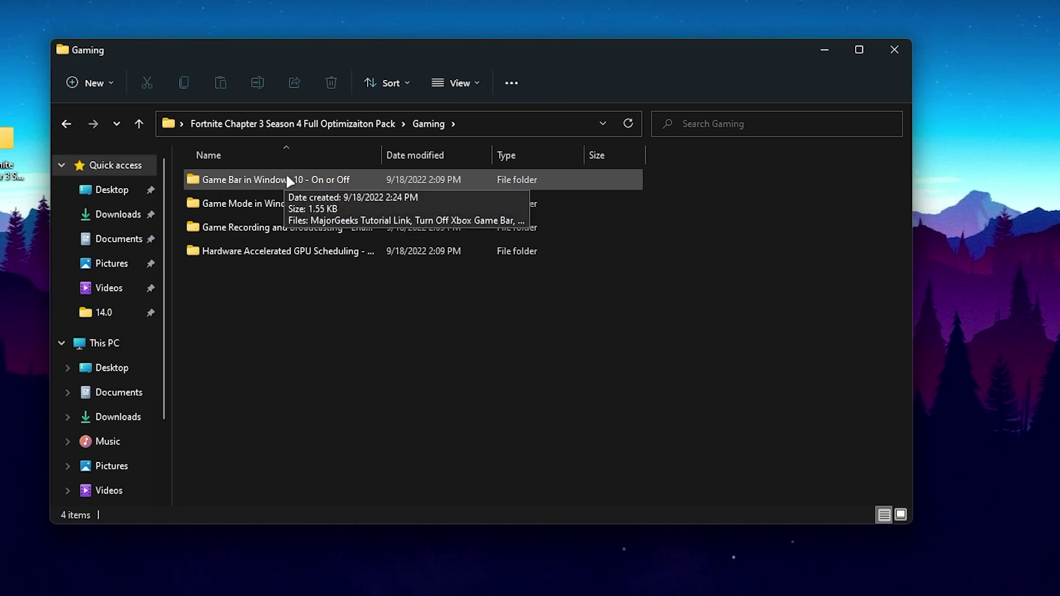
Step: Check the registry files in the Game Bar in Windows 10 - On or Off folder and return to the Gaming folder
double_click(326, 180)
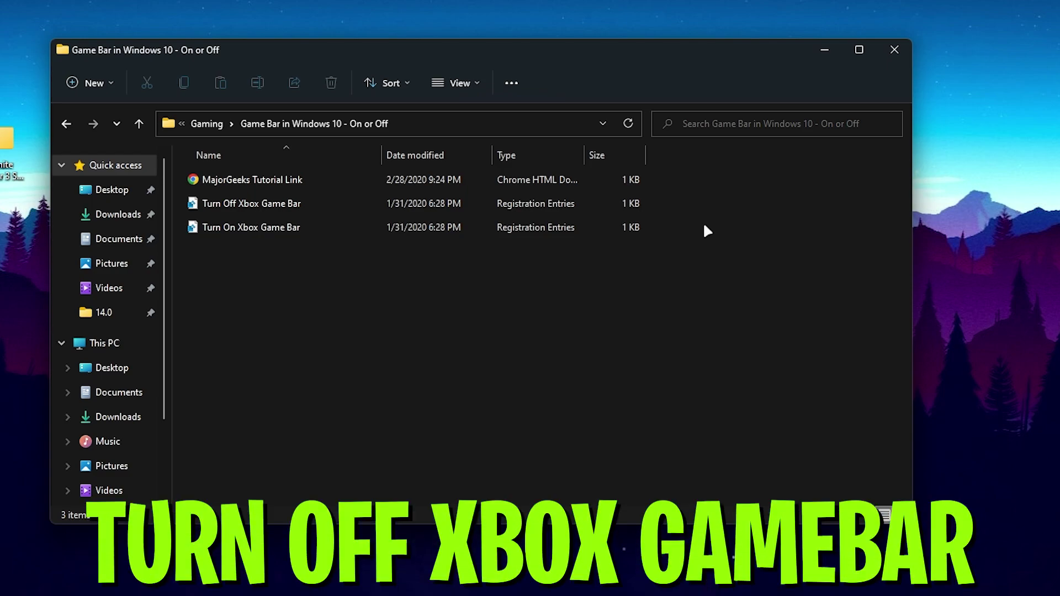
left_click(247, 211)
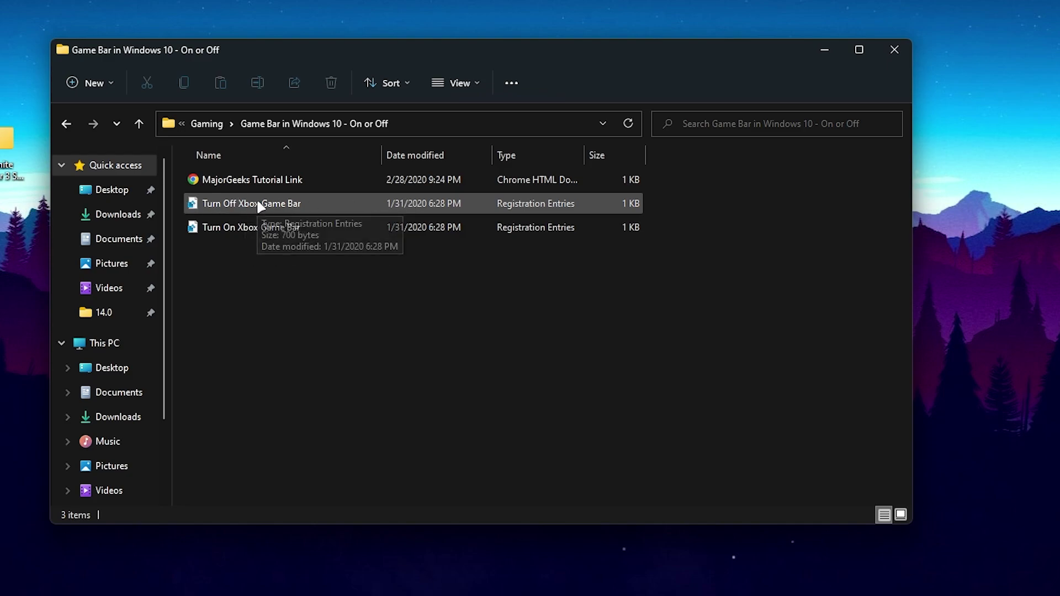
left_click(274, 293)
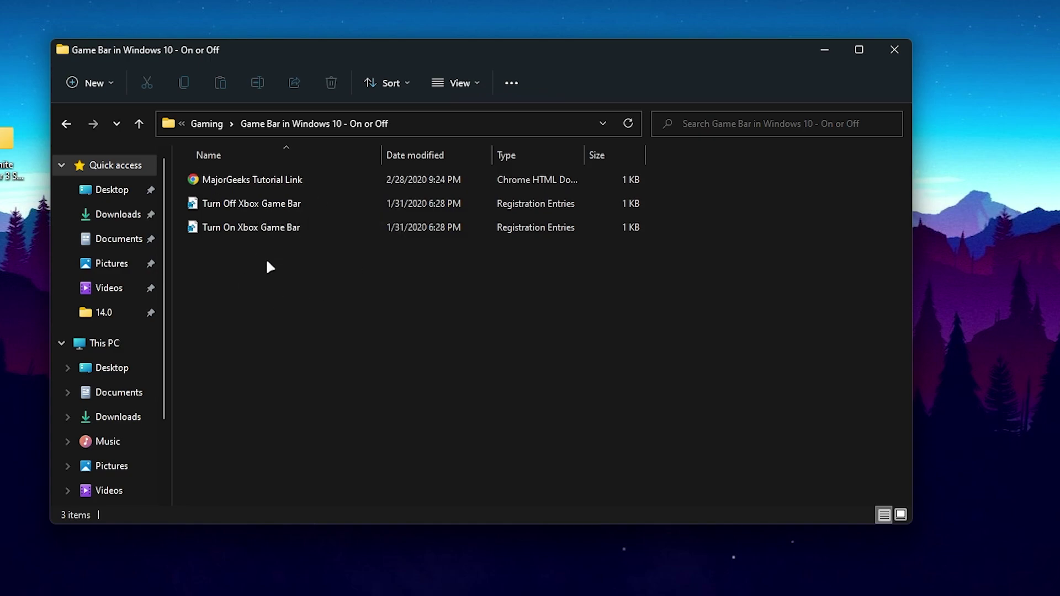
key("BackSpace")
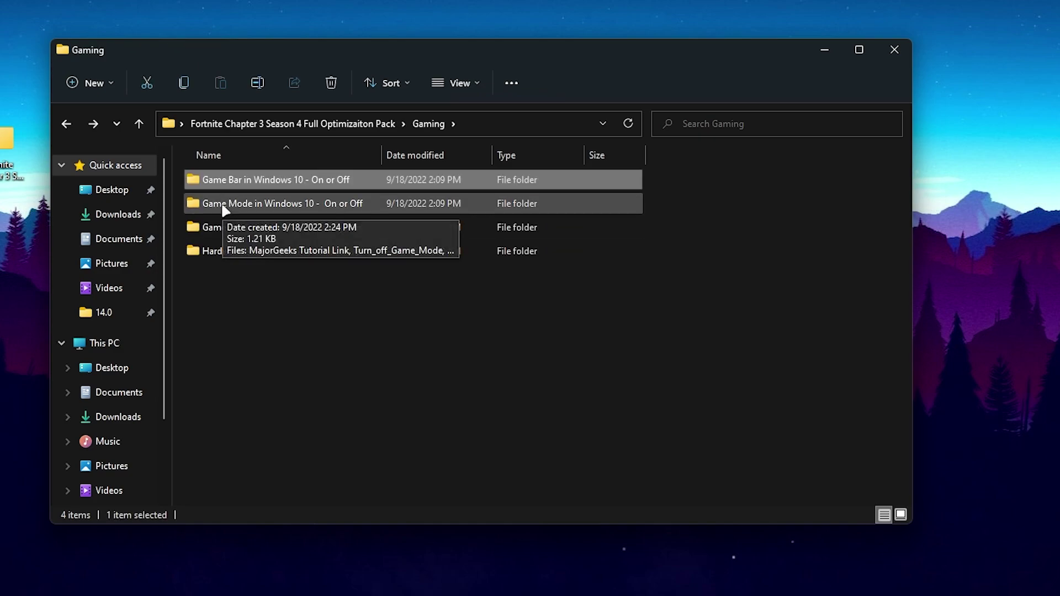
Step: Merge Turn_on_Game_Mode from the Game Mode in Windows 10 folder into the registry and return to the Gaming folder
double_click(284, 209)
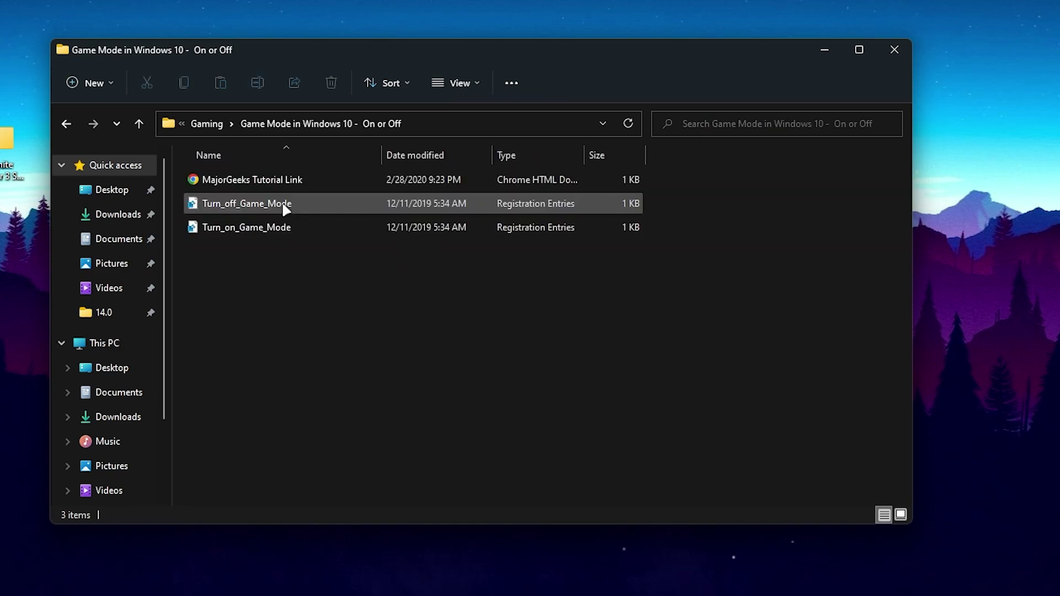
left_click(232, 230)
double_click(232, 231)
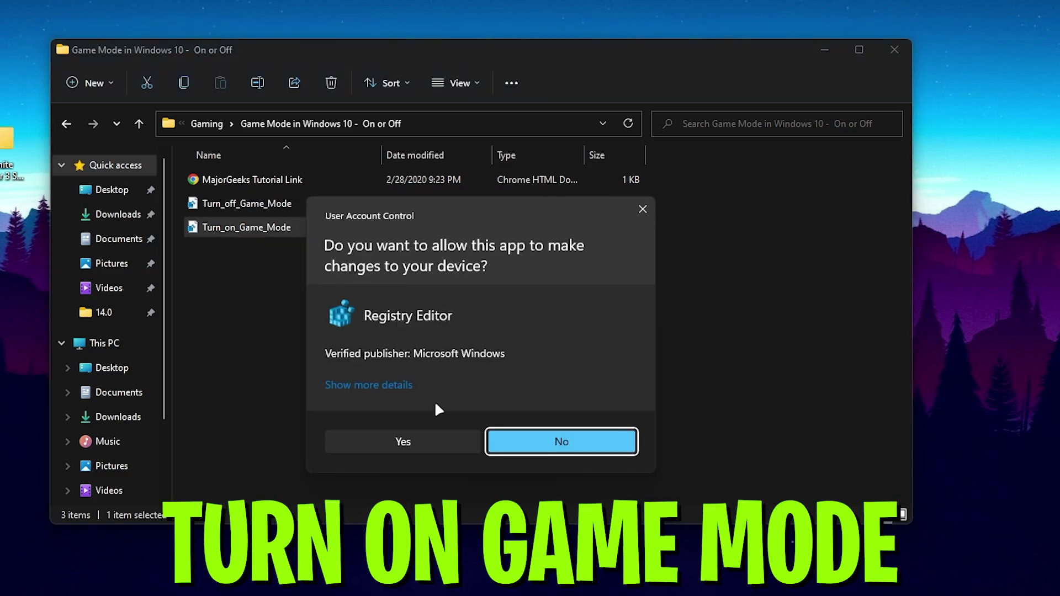
left_click(405, 433)
left_click(663, 310)
left_click(700, 293)
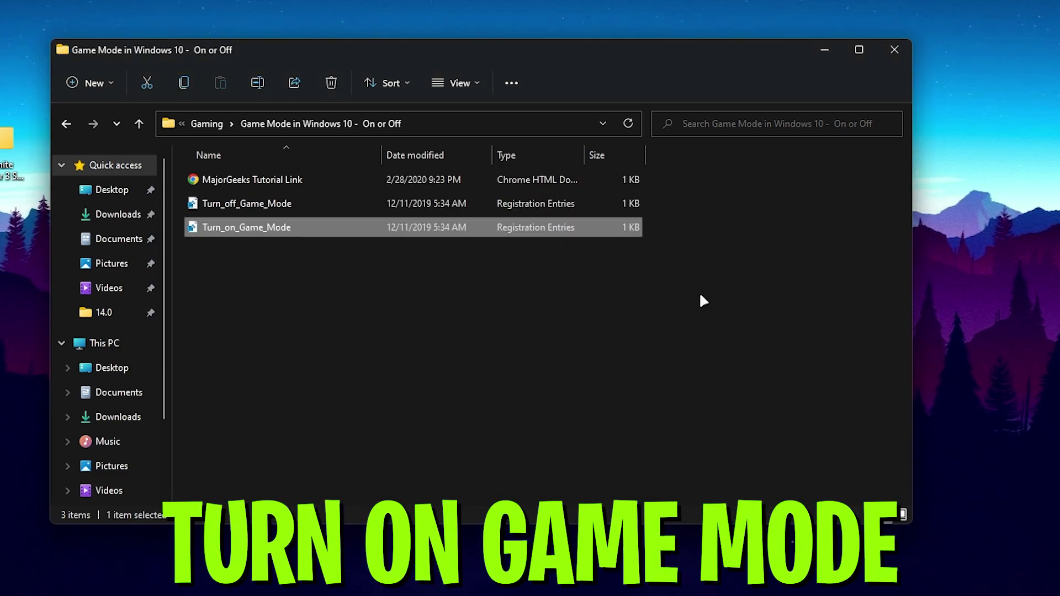
key("BackSpace")
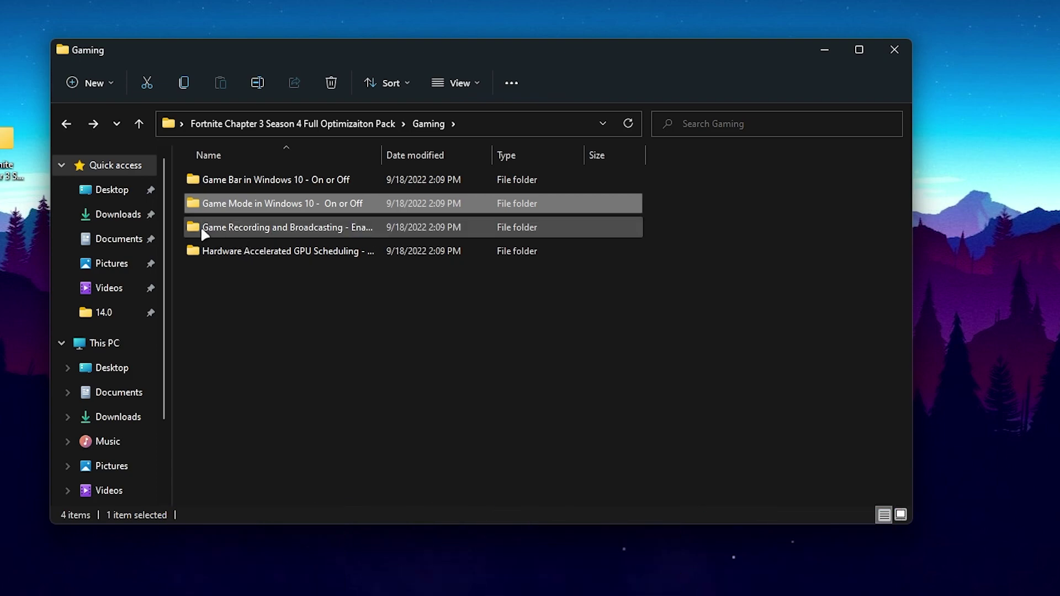
Step: Merge the Disable Windows Game Recording Broadcasting file into the registry and return to the Gaming folder
left_click(347, 229)
double_click(349, 231)
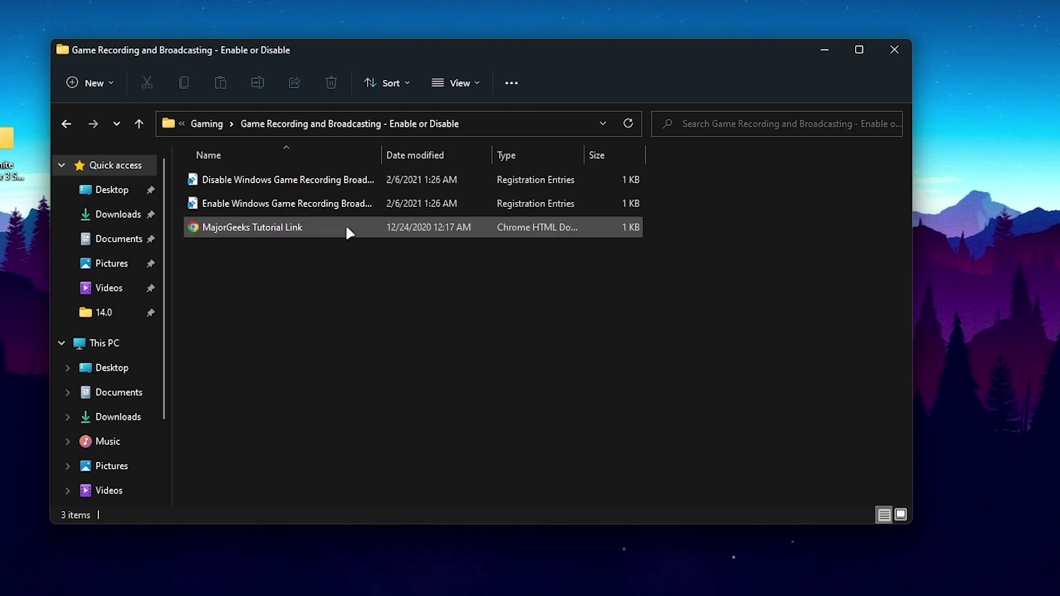
double_click(330, 182)
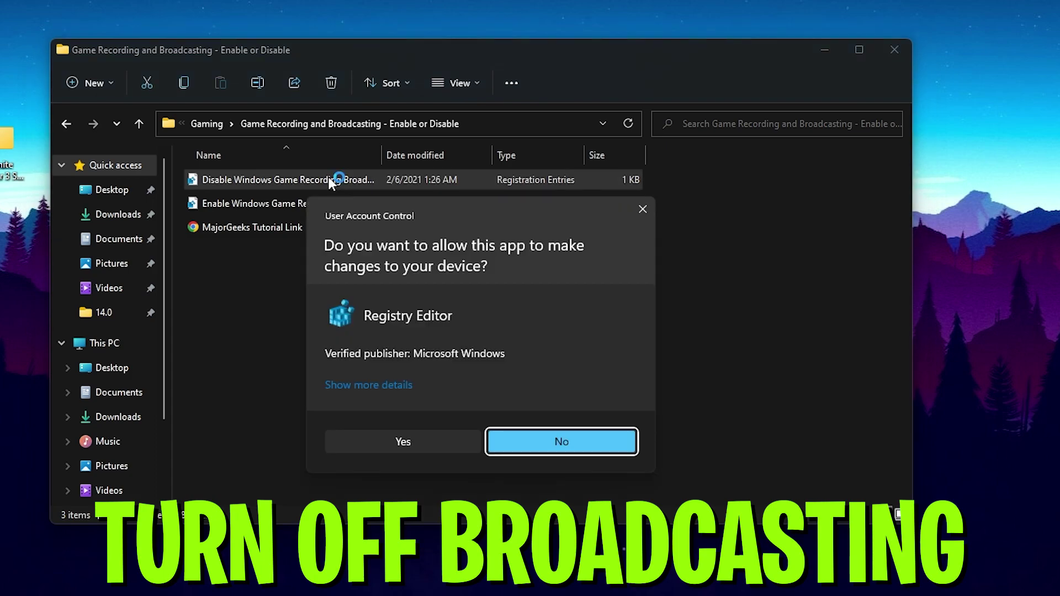
left_click(372, 438)
left_click(646, 316)
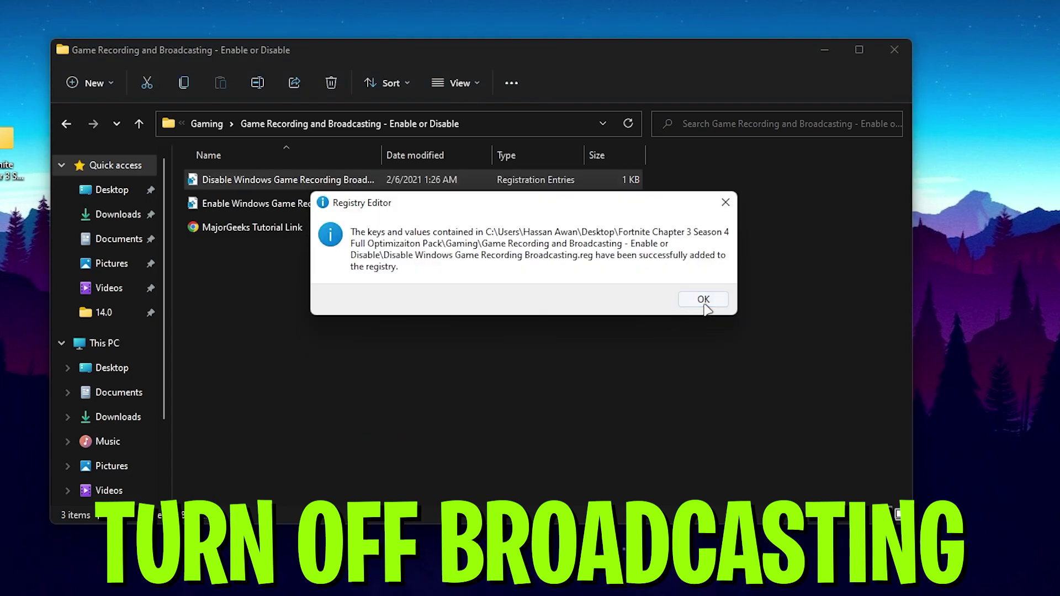
left_click(700, 298)
key("alt+Left")
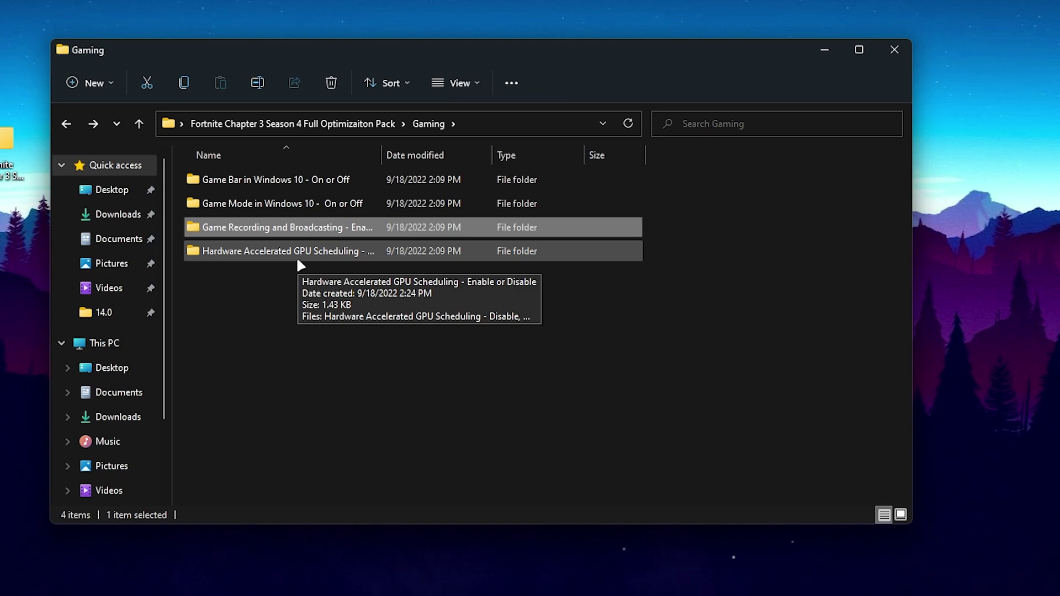
Step: Merge the Hardware Accelerated GPU Scheduling - Enable file into the registry and return to the optimization pack folder
double_click(265, 253)
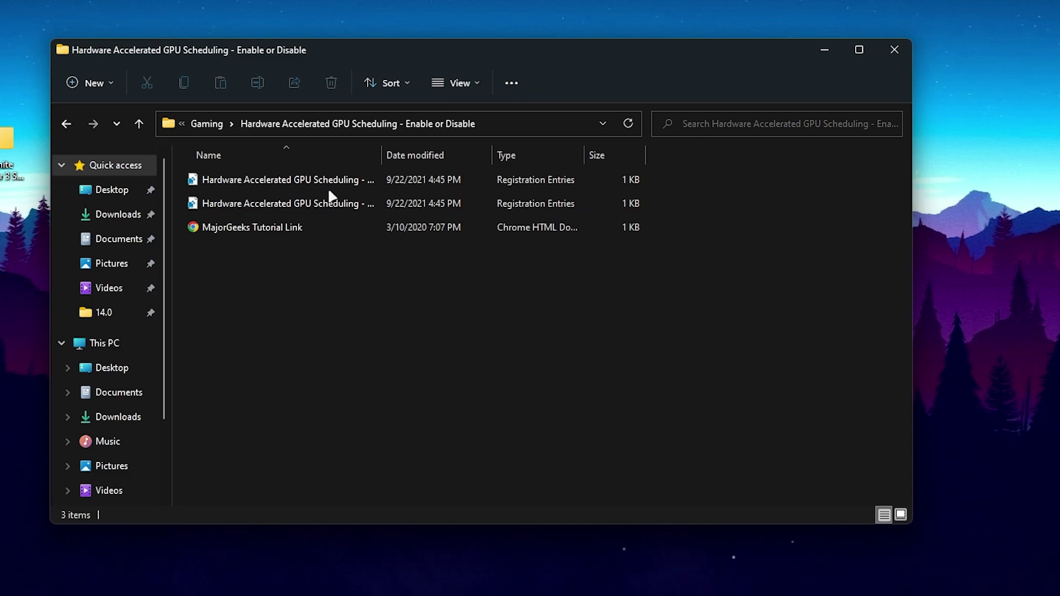
double_click(267, 205)
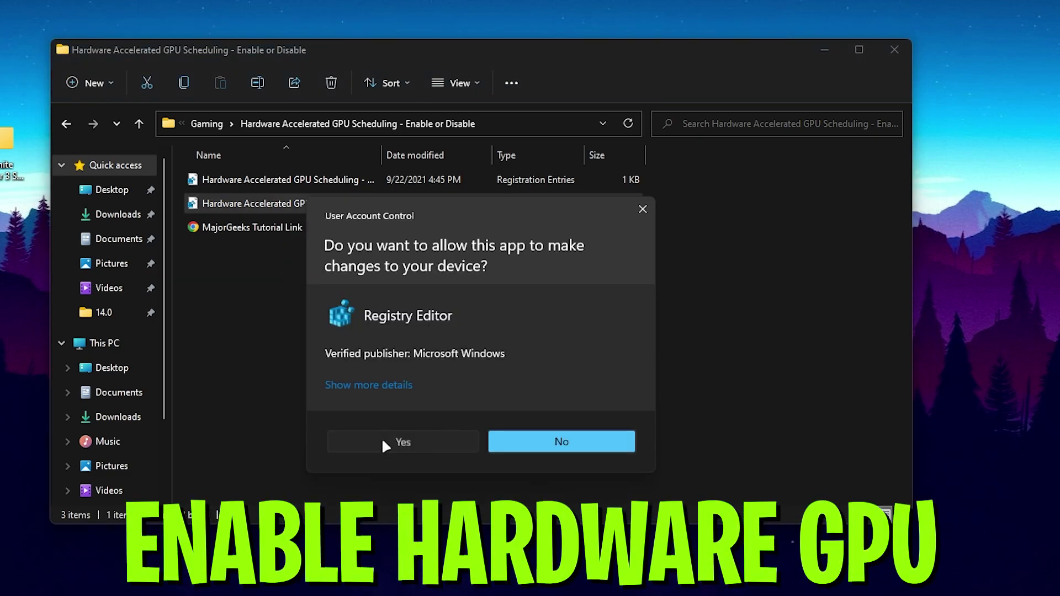
left_click(382, 439)
left_click(633, 315)
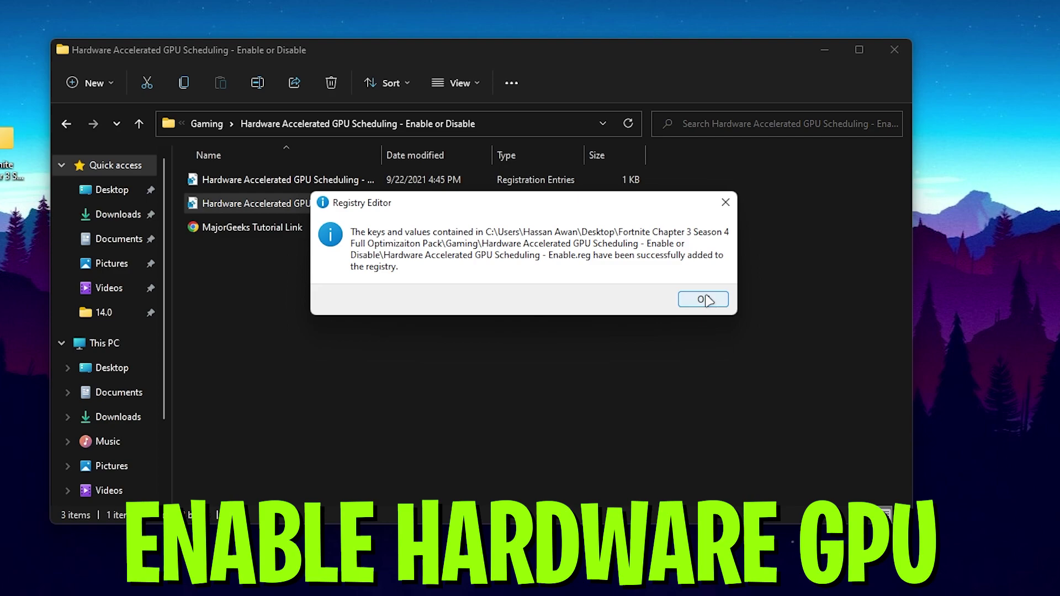
left_click(706, 300)
key("alt+Up")
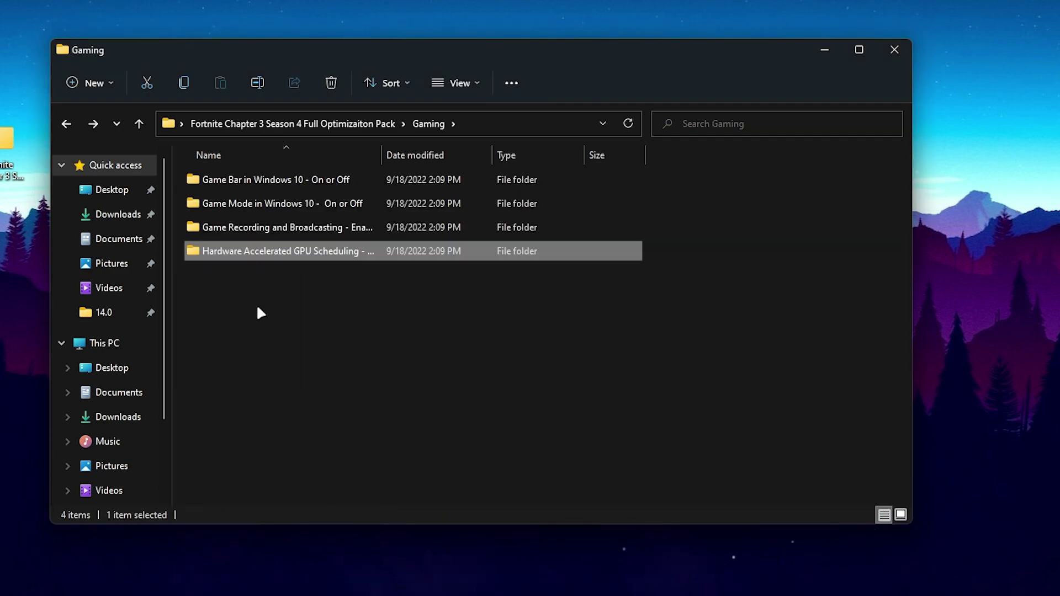
key("alt+Up")
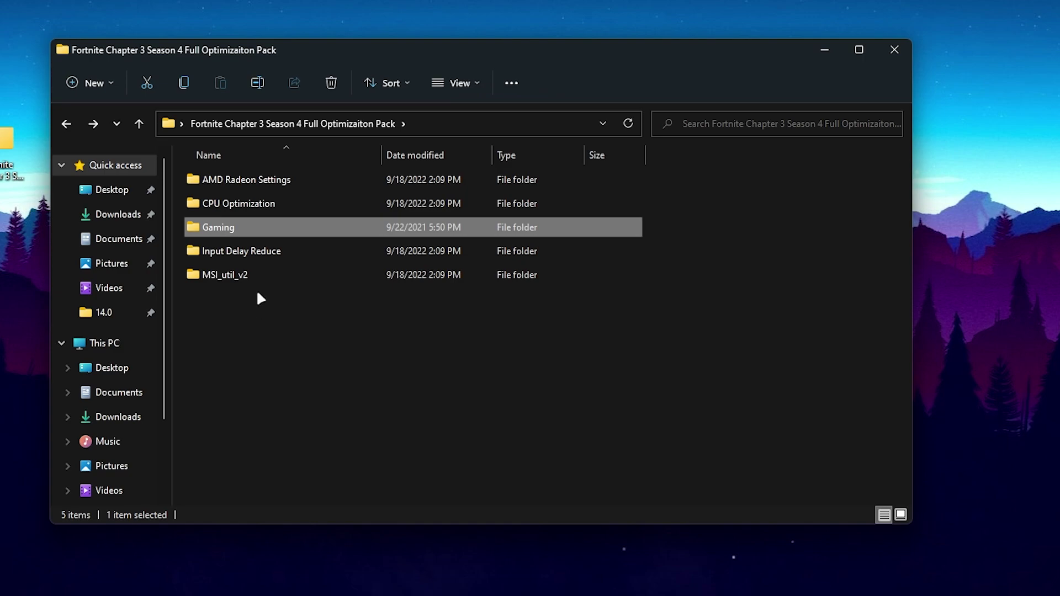
Step: Launch Intelligent standby list cleaner ISLC from Input Delay Reduce's ISLC v1.0.2.3 folder and bring its whole window into view
double_click(267, 252)
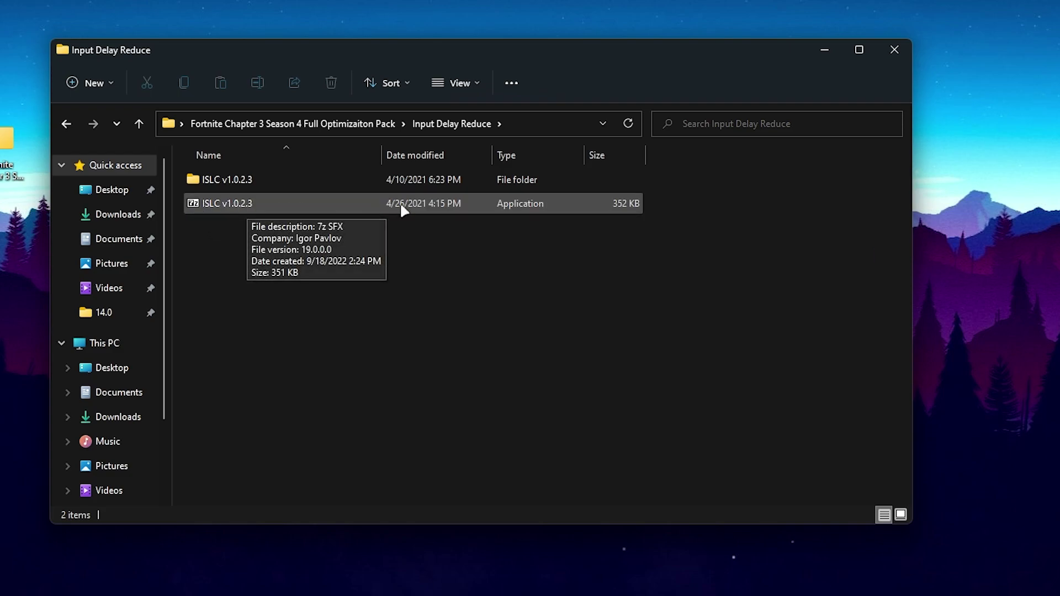
double_click(305, 204)
left_click(545, 320)
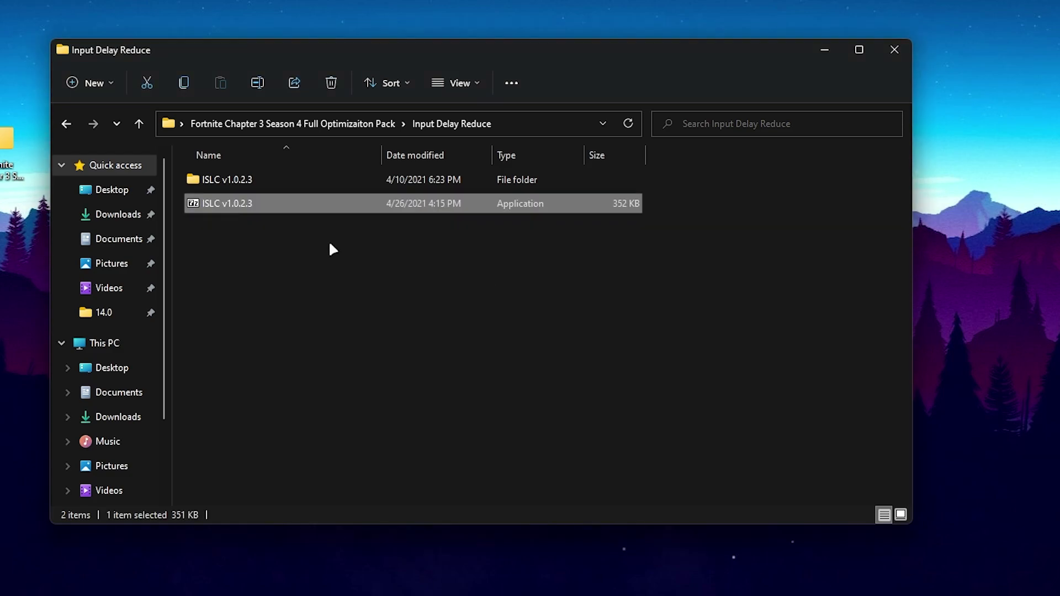
double_click(247, 180)
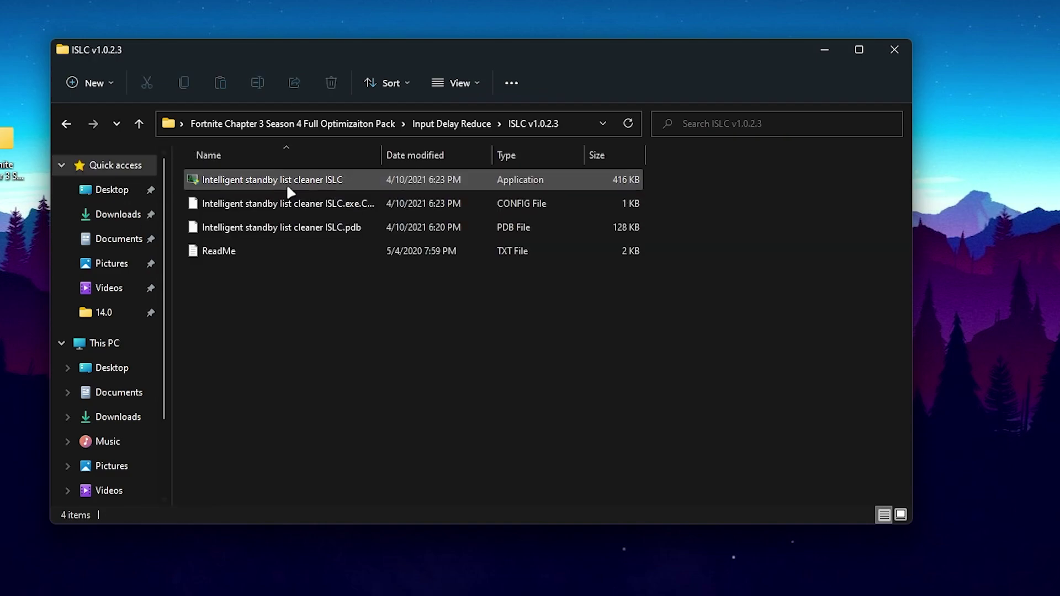
double_click(251, 182)
left_click(404, 452)
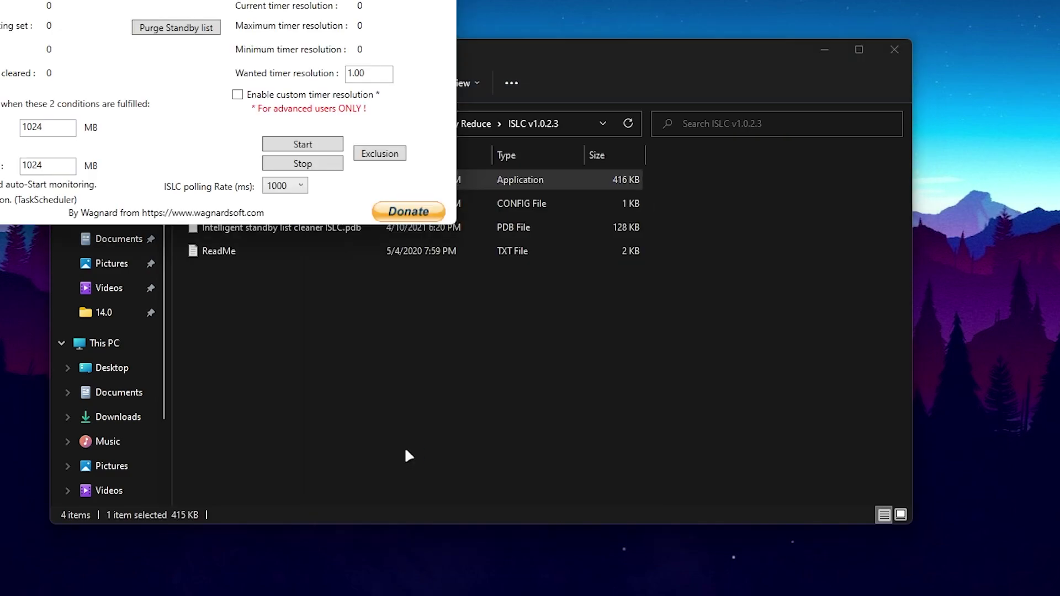
left_click_drag(173, 0, 523, 117)
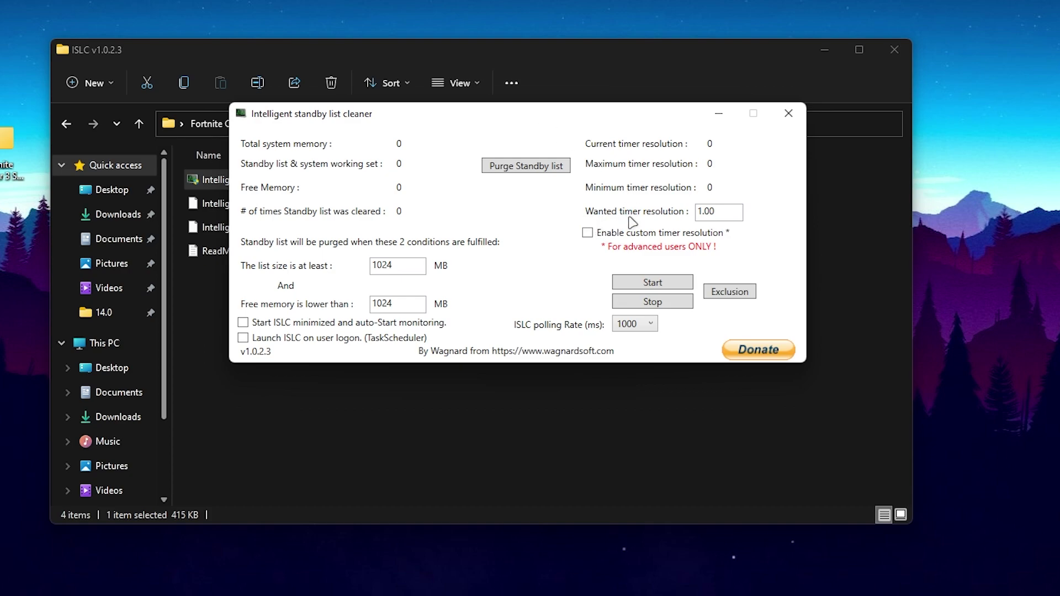
Step: Set the wanted timer resolution to 0.05 and enable the custom timer resolution
left_click_drag(722, 211, 697, 219)
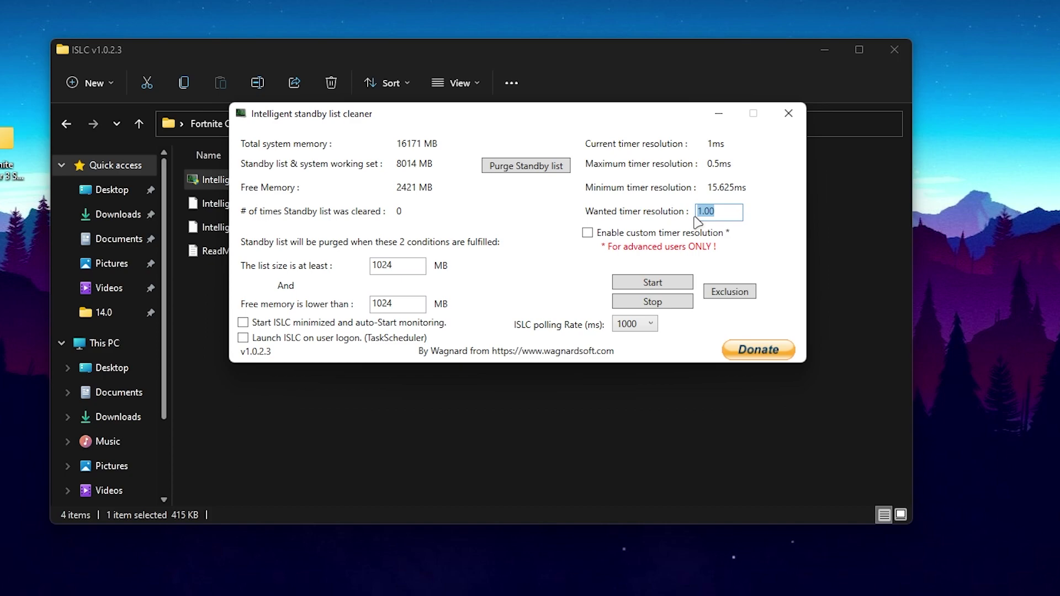
type("0.05")
left_click(656, 238)
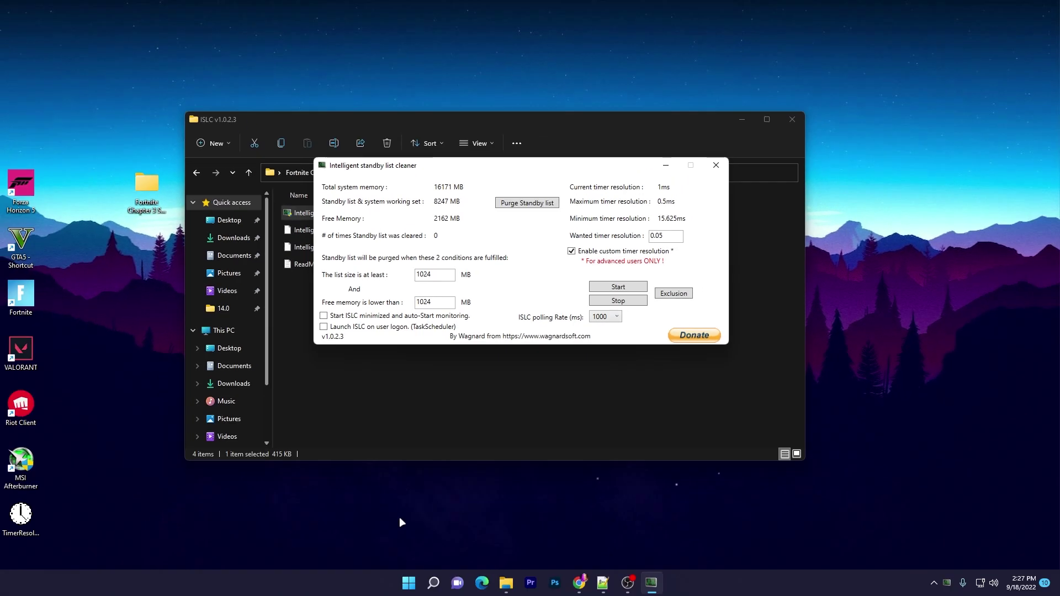
Step: Check the installed memory in Task Manager's performance data and close Task Manager
right_click(406, 586)
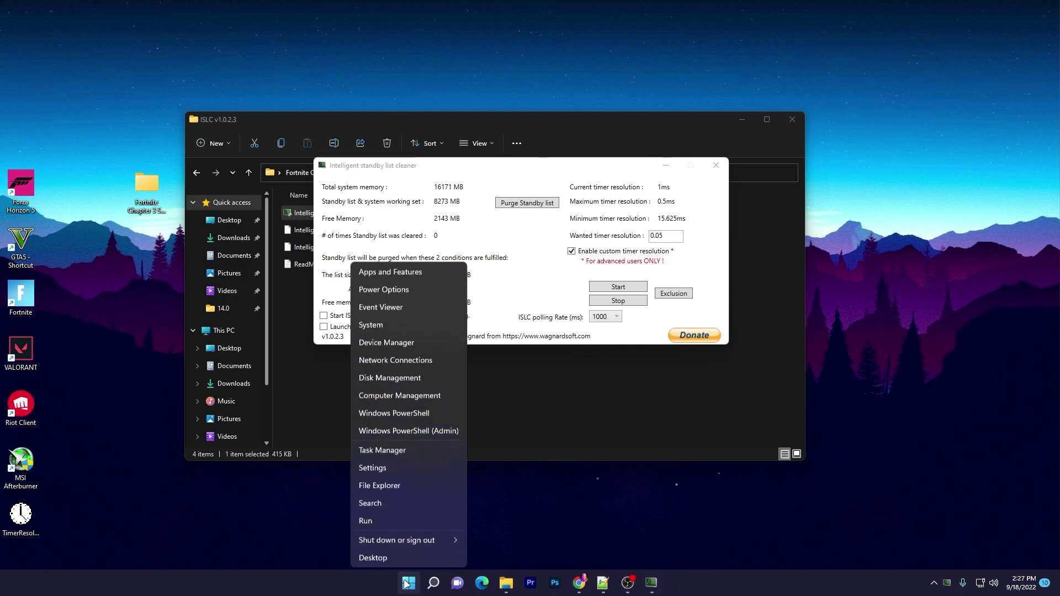
left_click(385, 449)
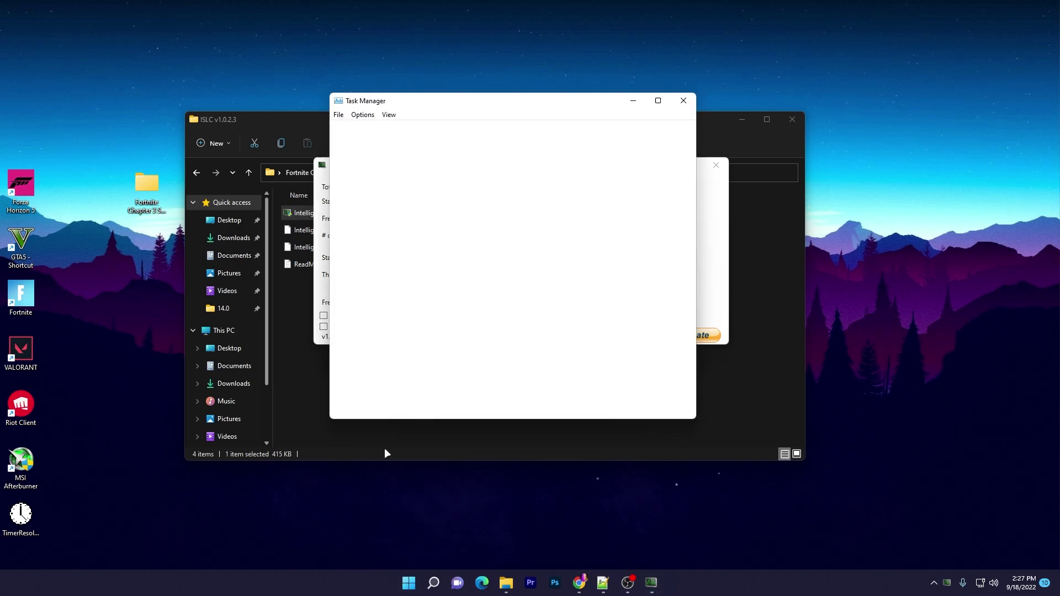
left_click(388, 128)
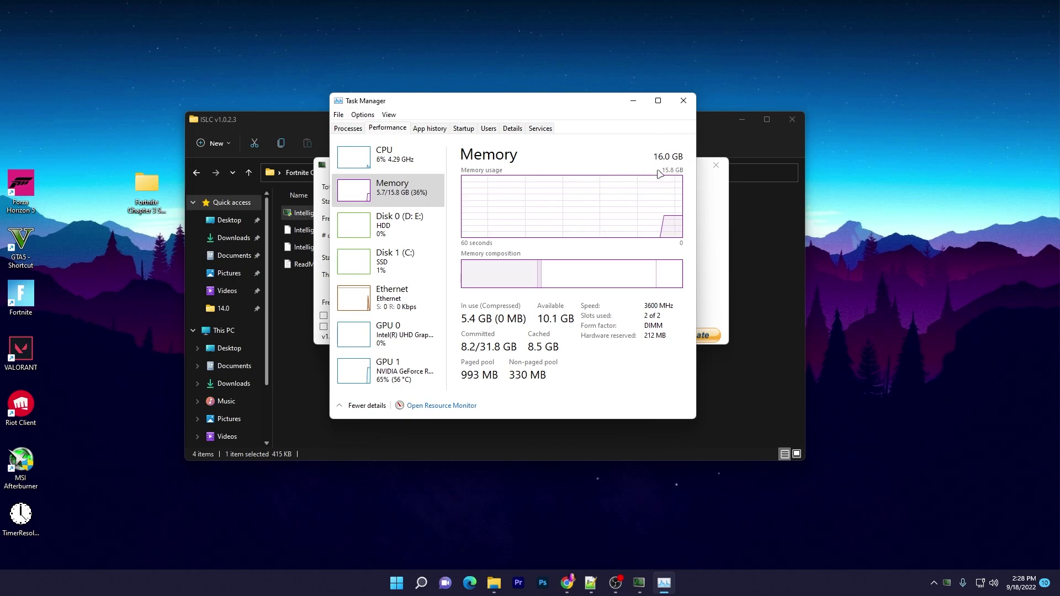
left_click(683, 100)
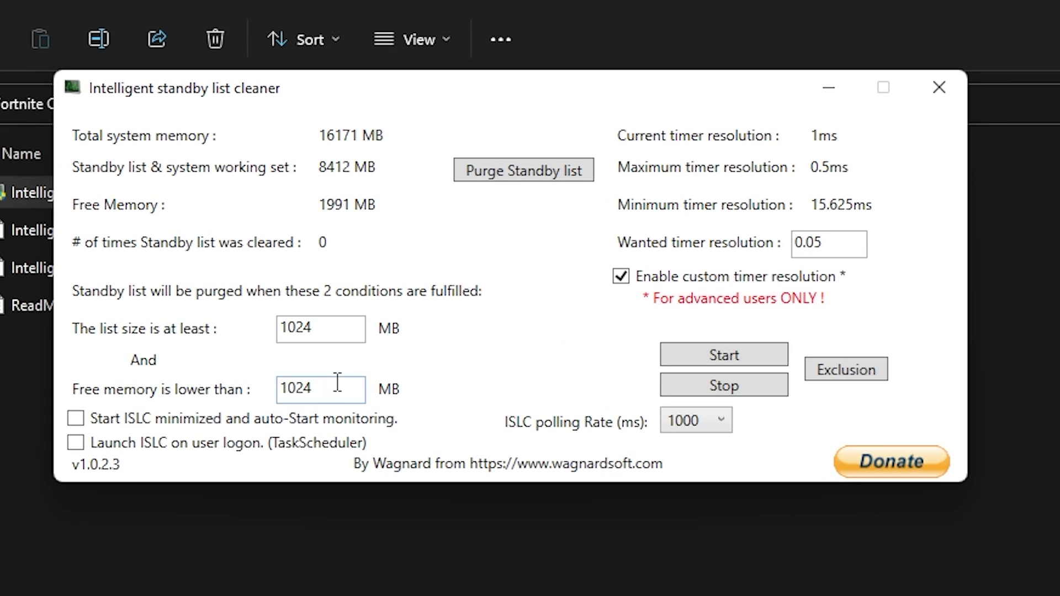
Step: Set the free memory threshold to 8000 MB with a 1000 ms polling rate, start the standby list monitoring and minimize the cleaner
left_click_drag(337, 381, 173, 407)
type("8000")
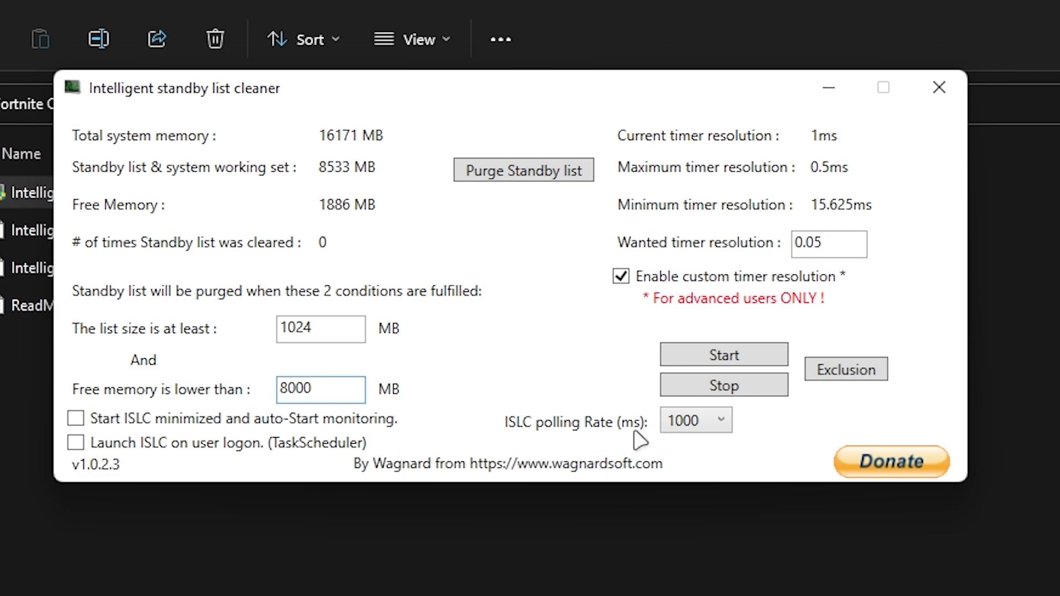
left_click(712, 438)
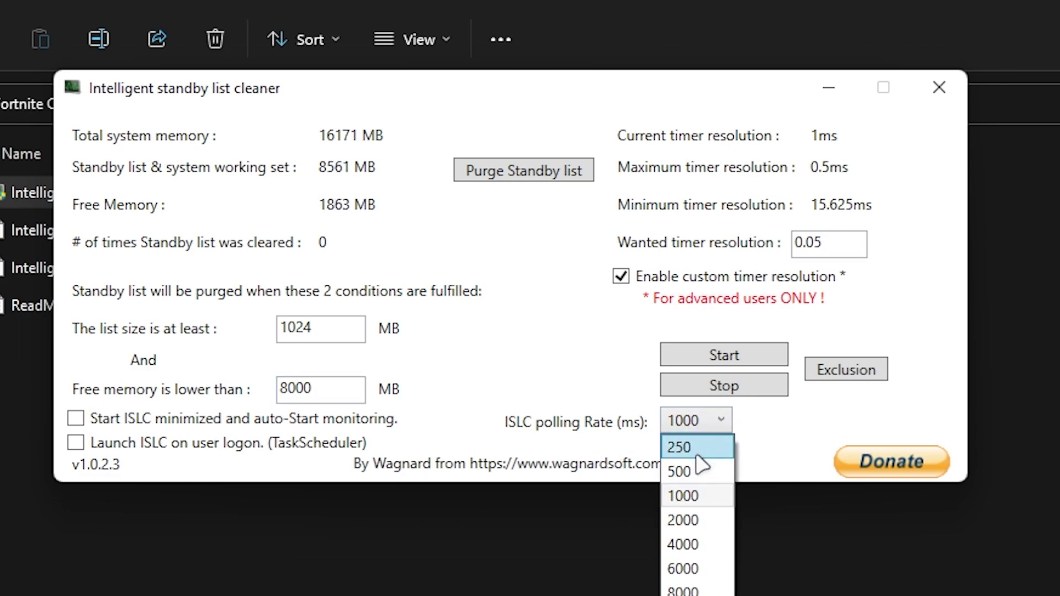
left_click(685, 497)
left_click(718, 362)
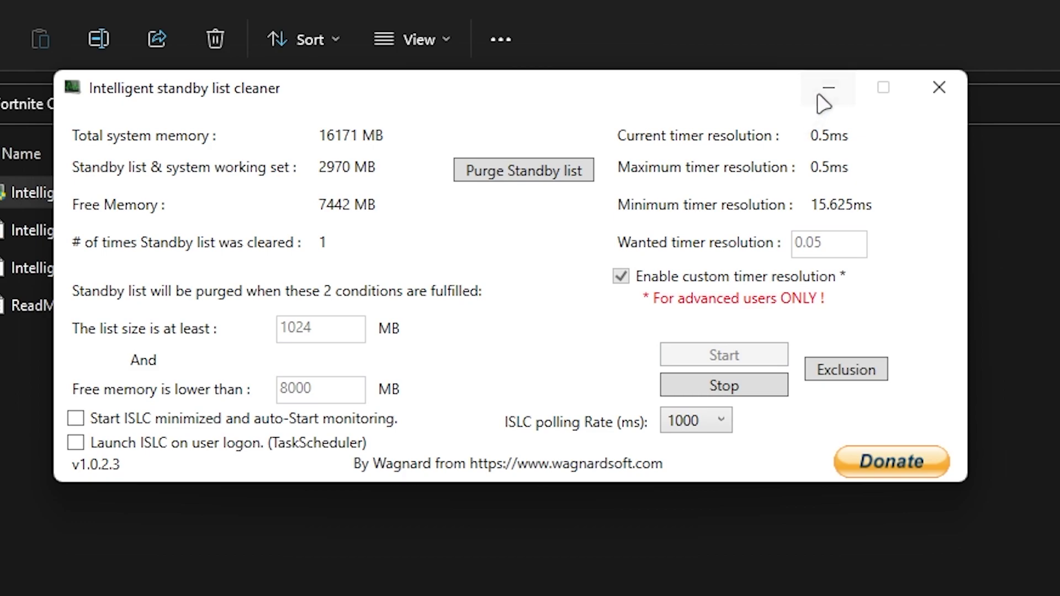
left_click(827, 90)
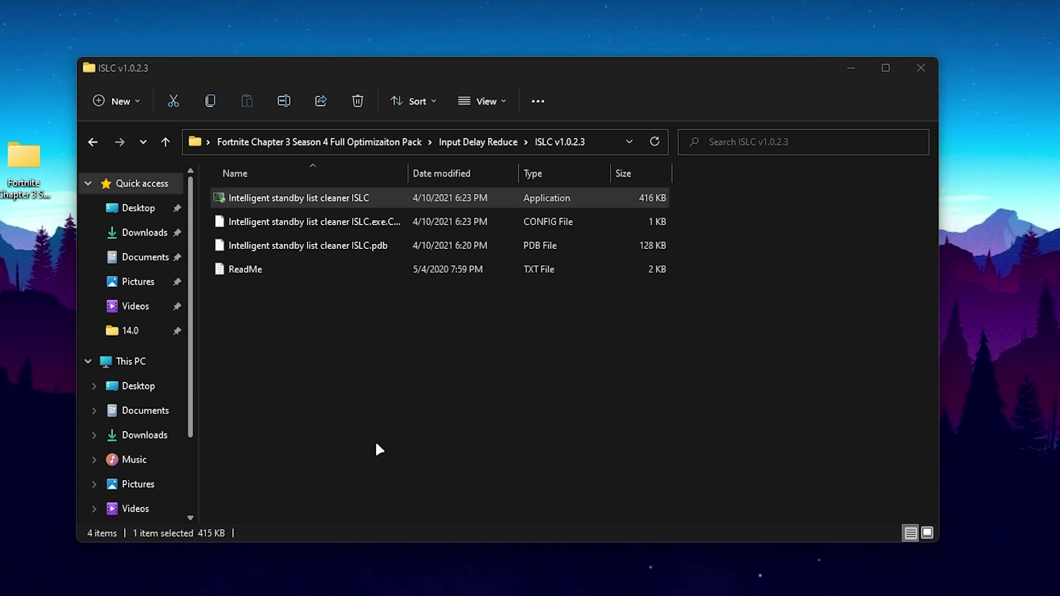
Step: Return to the optimization pack's main folder, view the AMD Radeon Settings screenshots folder and close the window
key("BackSpace")
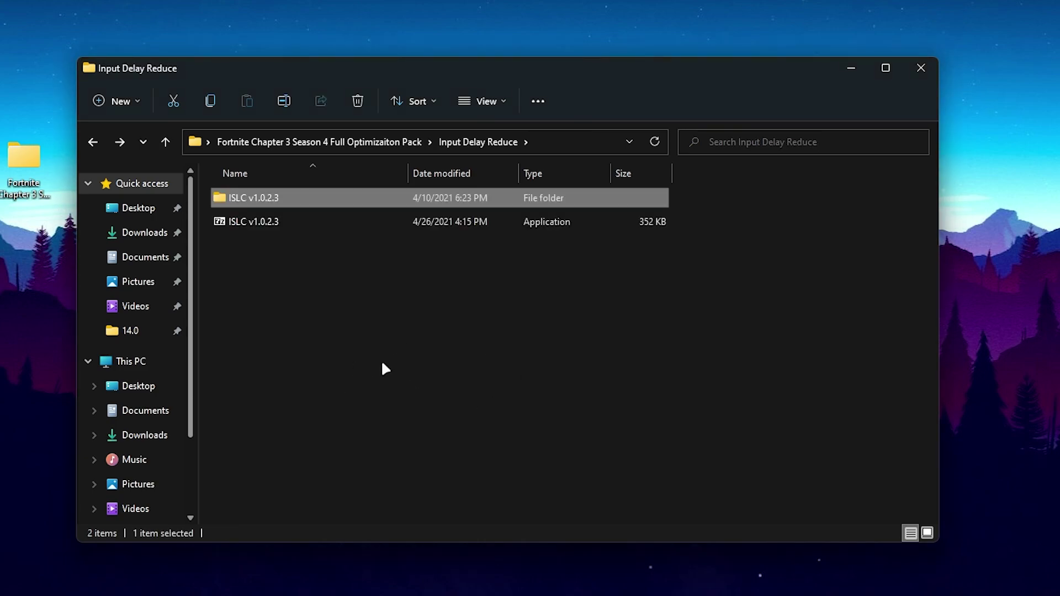
key("BackSpace")
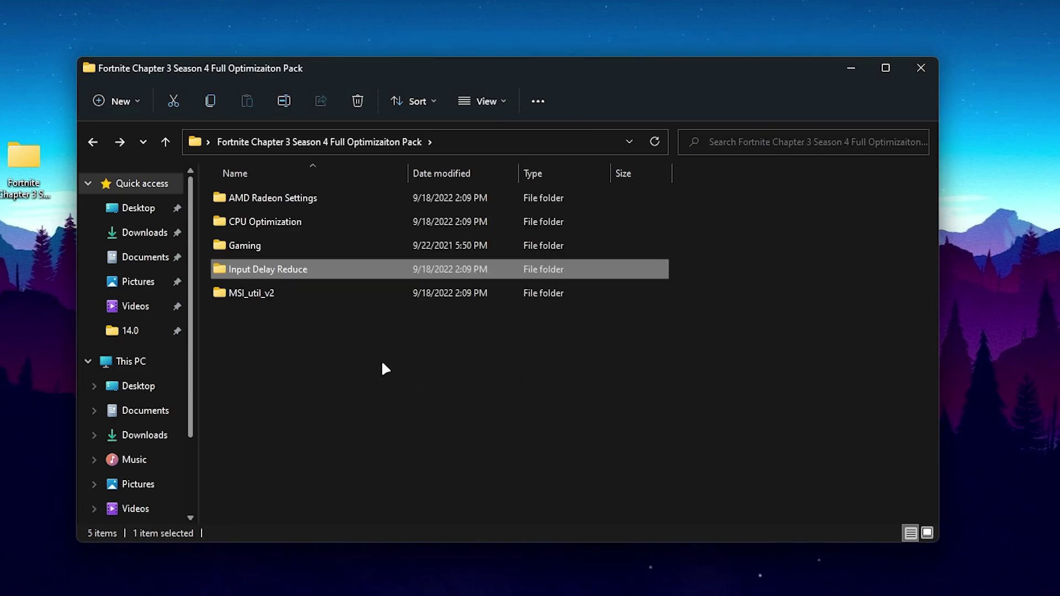
double_click(269, 199)
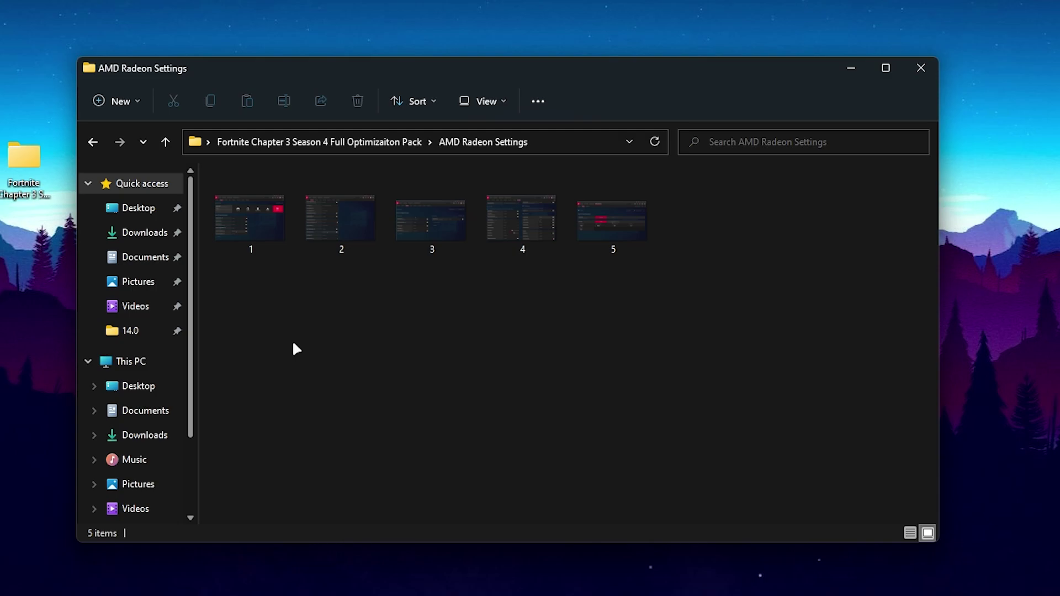
left_click(916, 76)
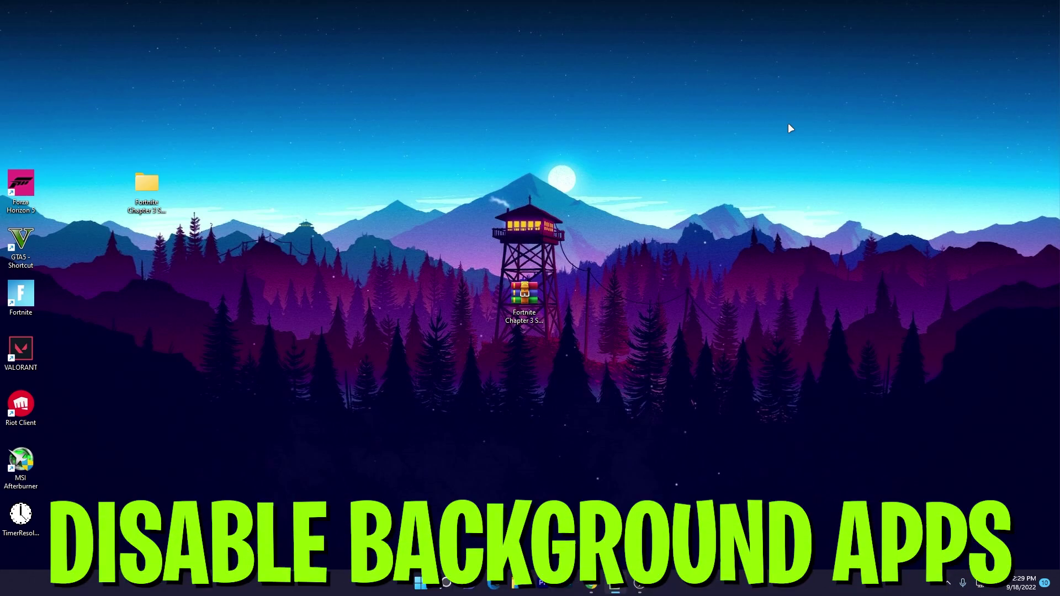
Step: Launch the Local Group Policy Editor with the Run command gpedit.msc and move its window toward the middle of the screen
key("super+r")
type("goe")
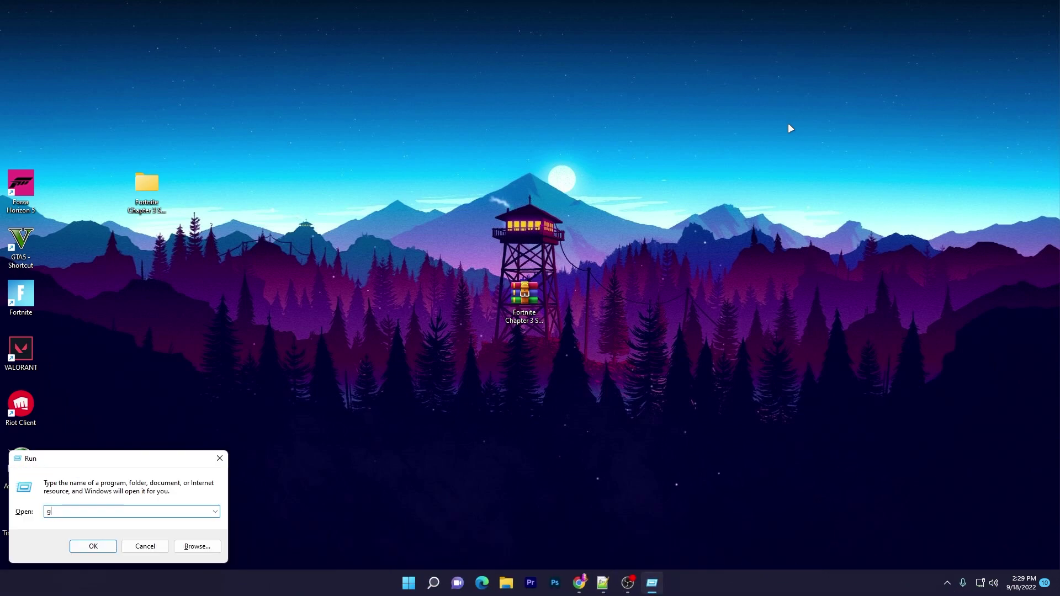
key("BackSpace")
type("ped")
type("ut")
key("BackSpace")
key("BackSpace")
type("i")
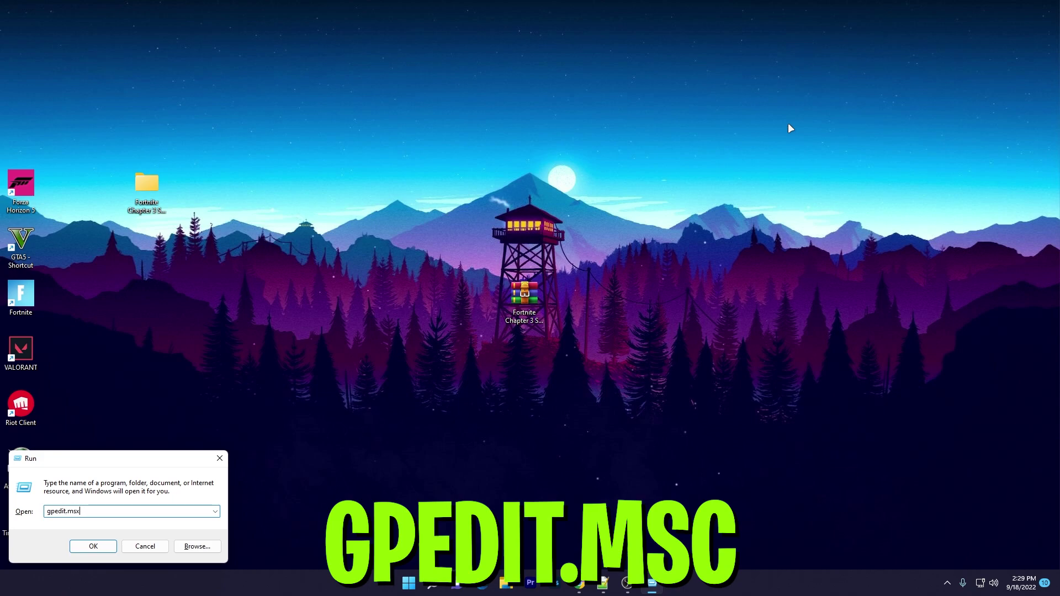
type("t.msc")
key("Return")
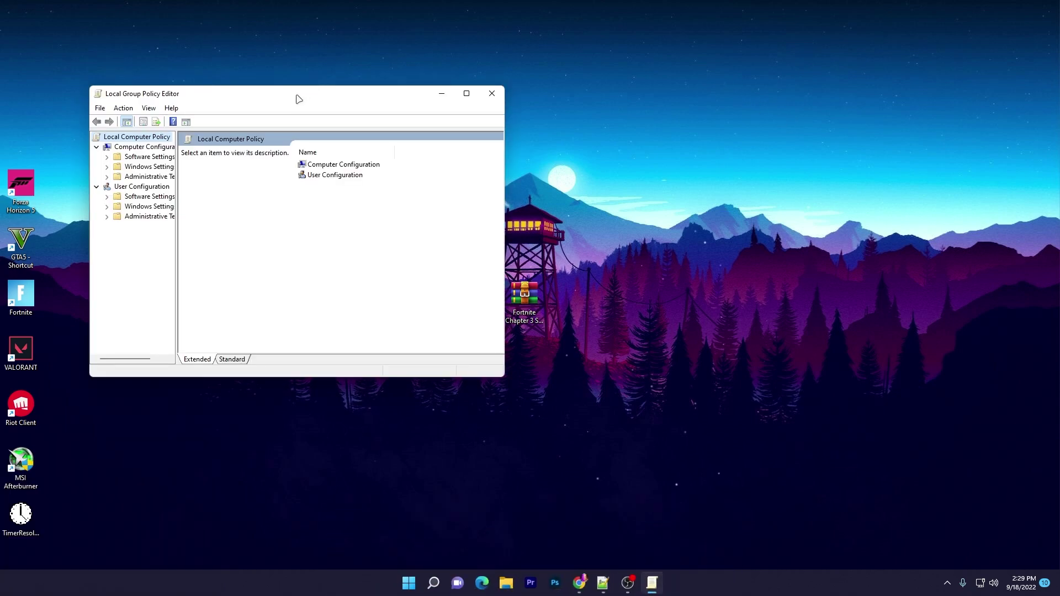
left_click_drag(300, 99, 589, 117)
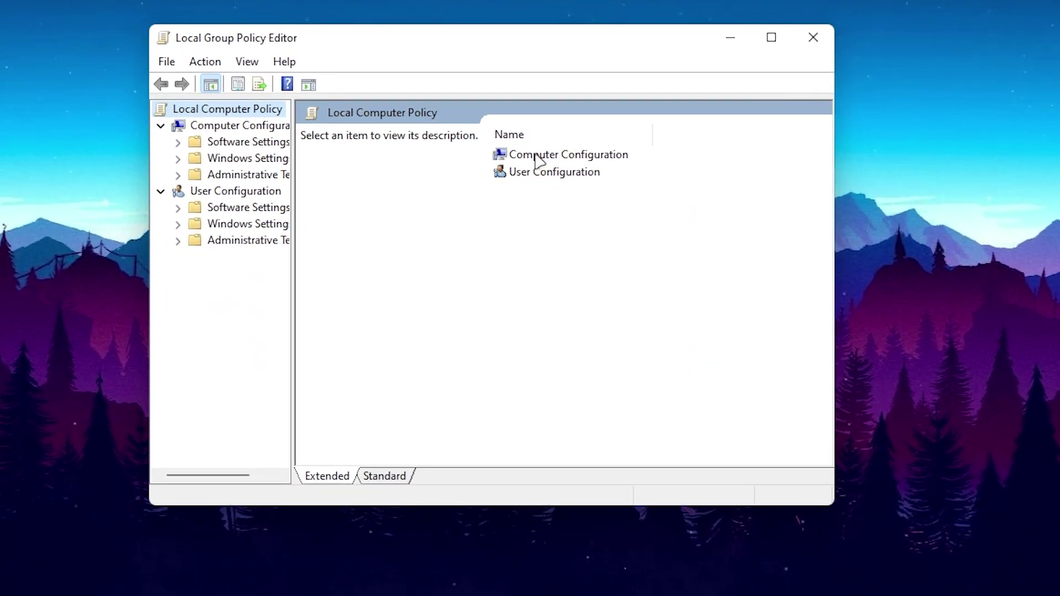
Step: Open the App Privacy policies under Computer Configuration, Administrative Templates, Windows Components
double_click(570, 160)
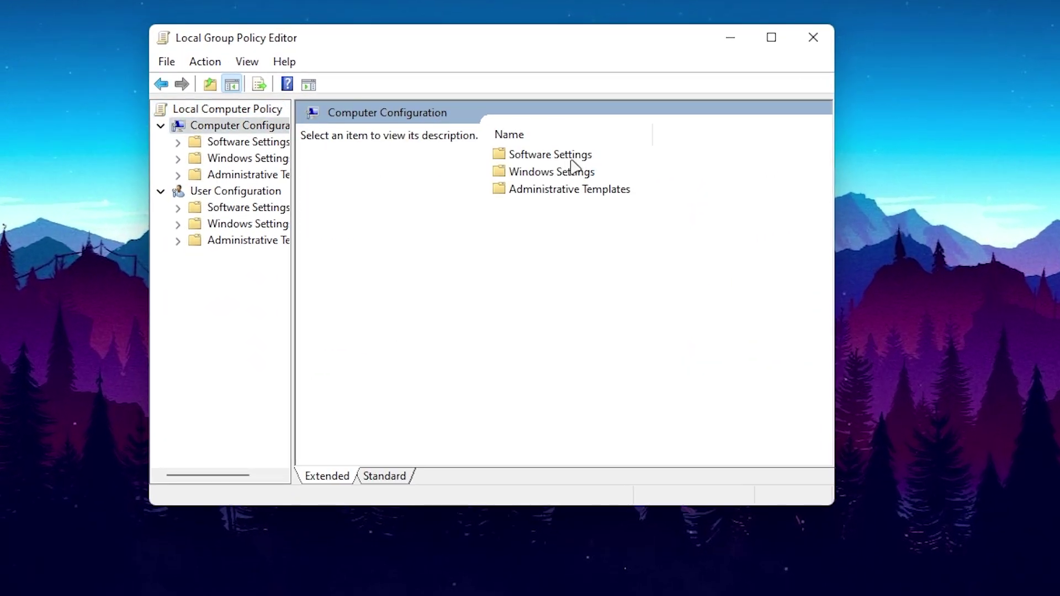
double_click(550, 190)
double_click(551, 259)
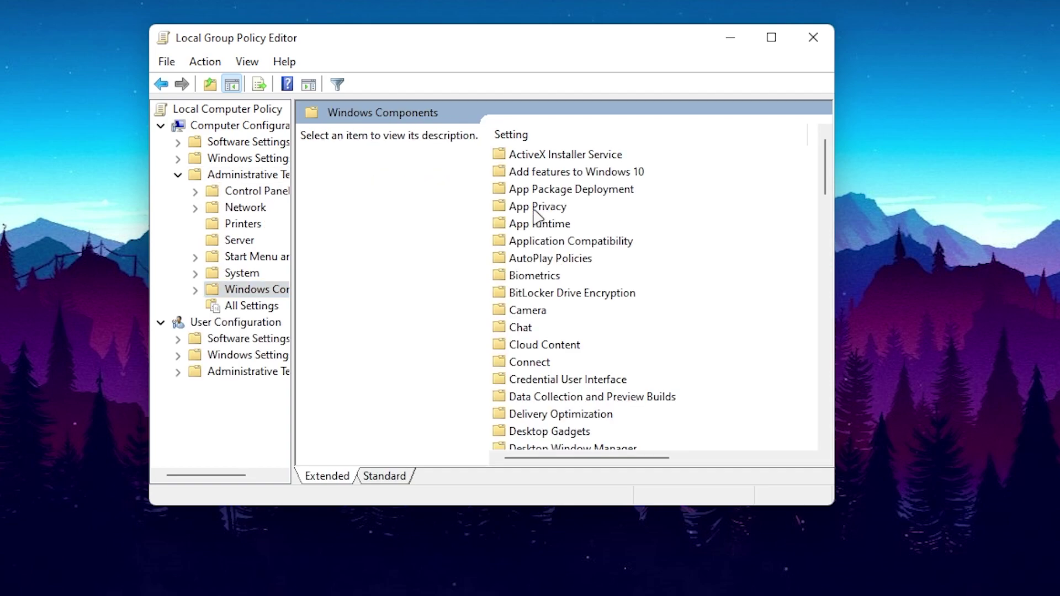
double_click(533, 209)
scroll(535, 215, "down", 3)
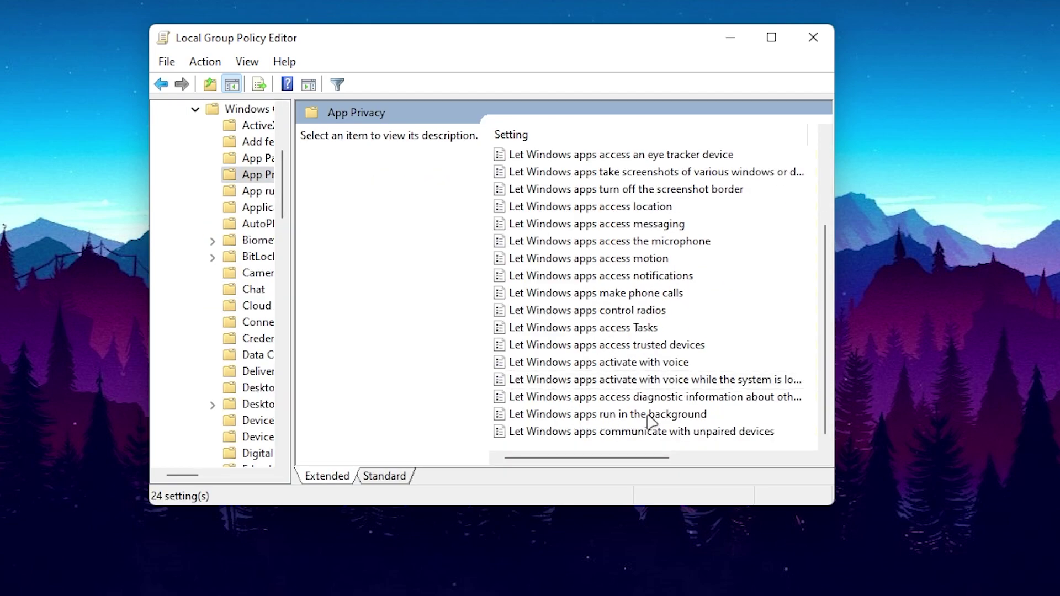
Step: Set the enabled policy "Let Windows apps run in the background" to Force Deny for all apps, apply it and close the policy editor
double_click(588, 415)
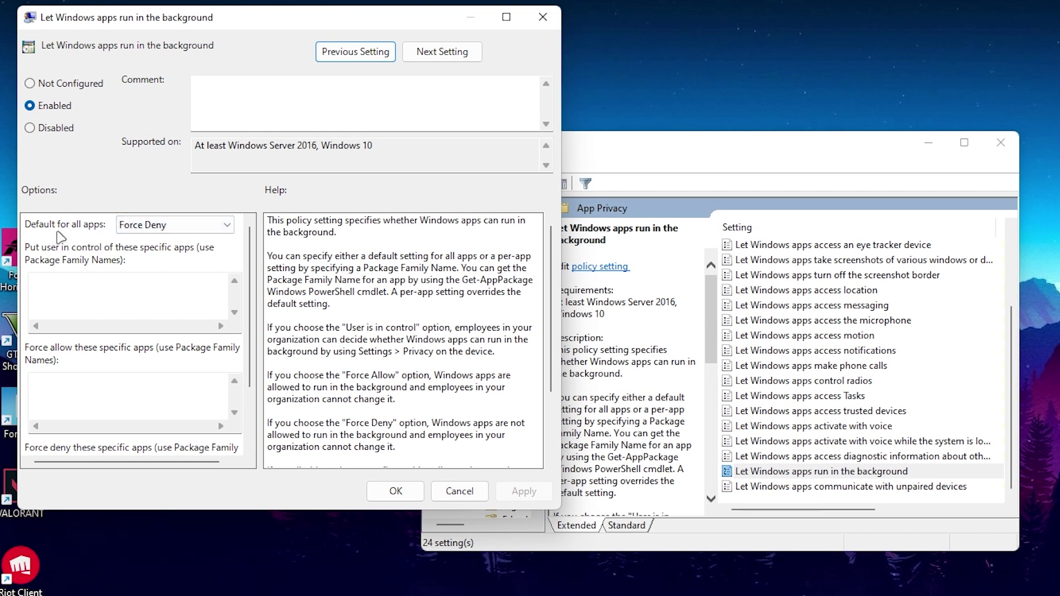
left_click(136, 227)
left_click(151, 265)
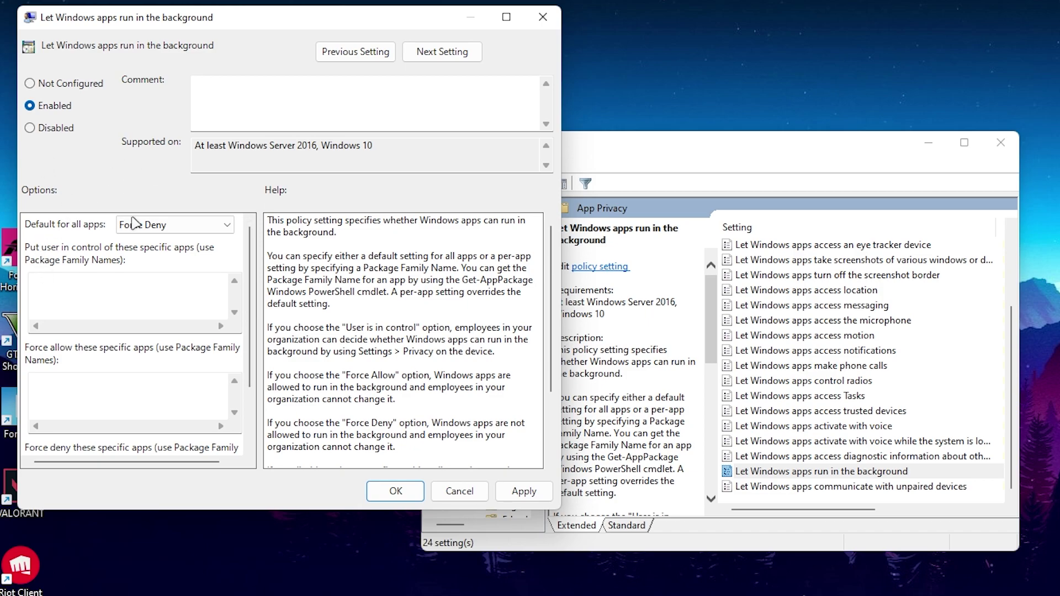
left_click(522, 491)
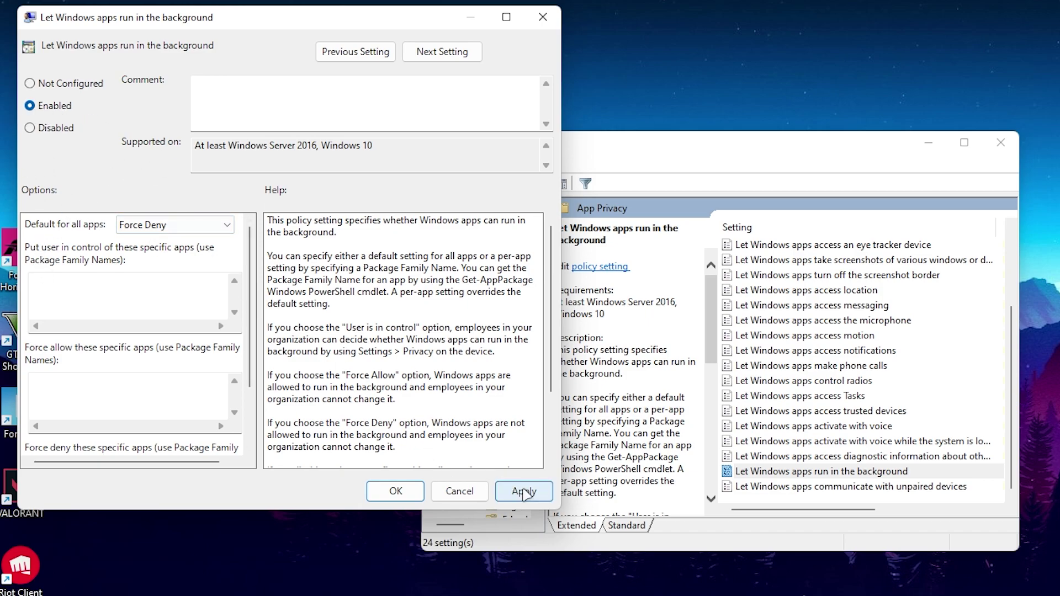
left_click(395, 491)
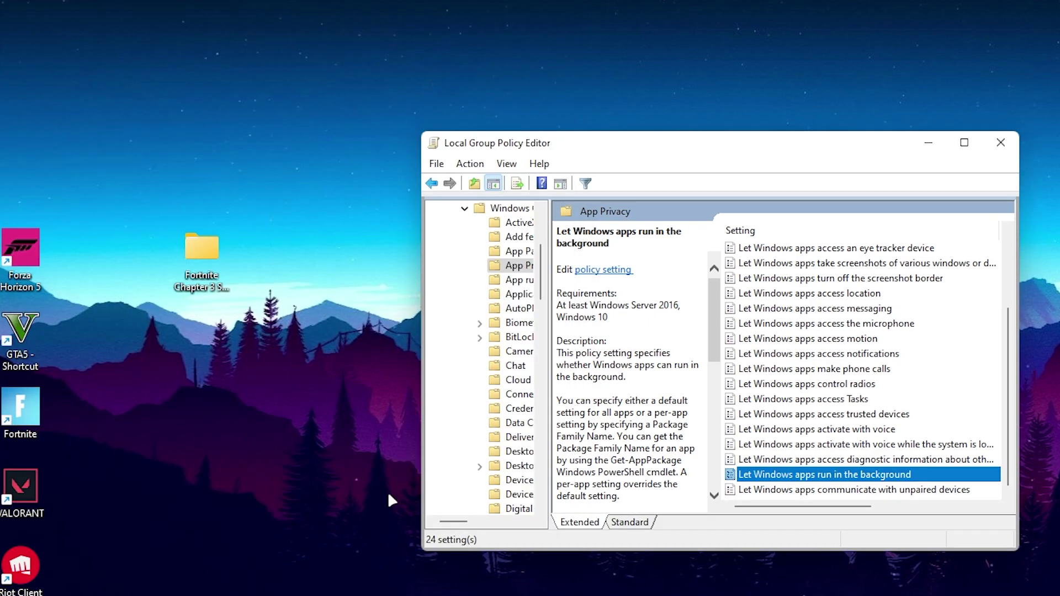
left_click(1002, 141)
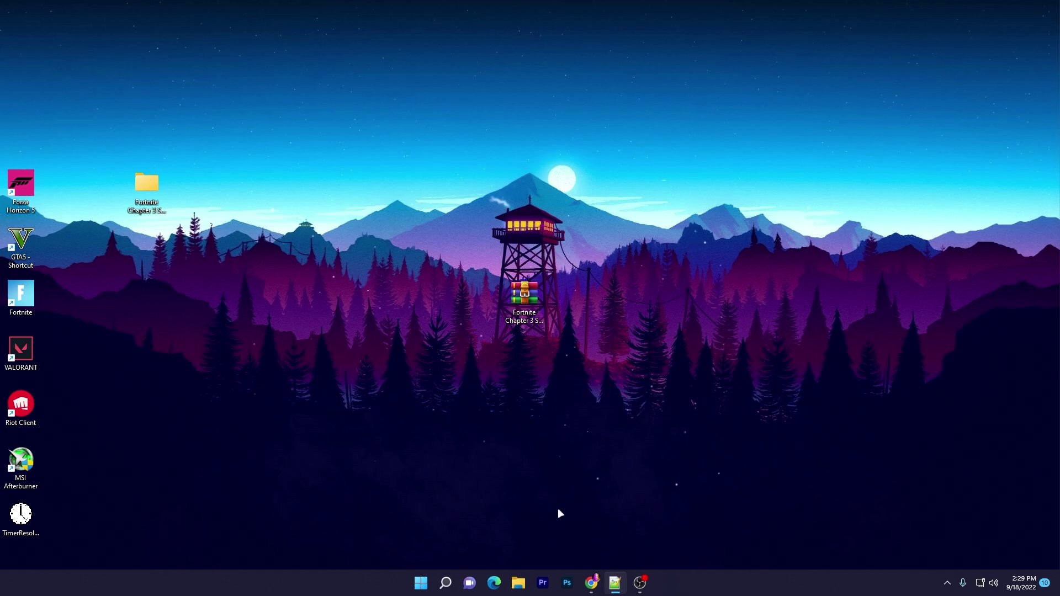
Step: Open the Fortnite folder inside Program Files\Epic Games on Local Disk (C:) in File Explorer
left_click(518, 583)
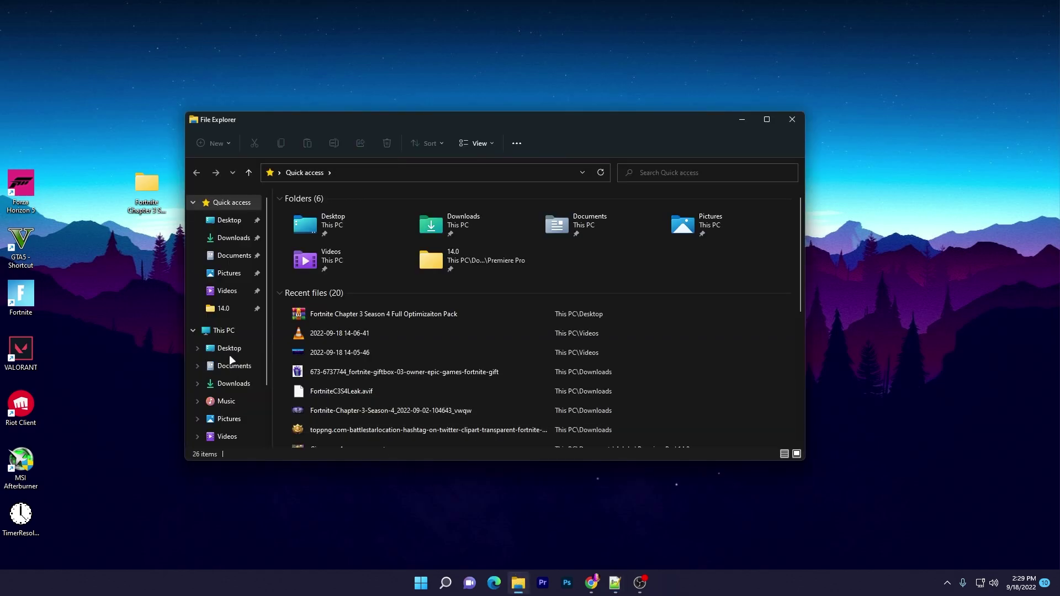
left_click(221, 331)
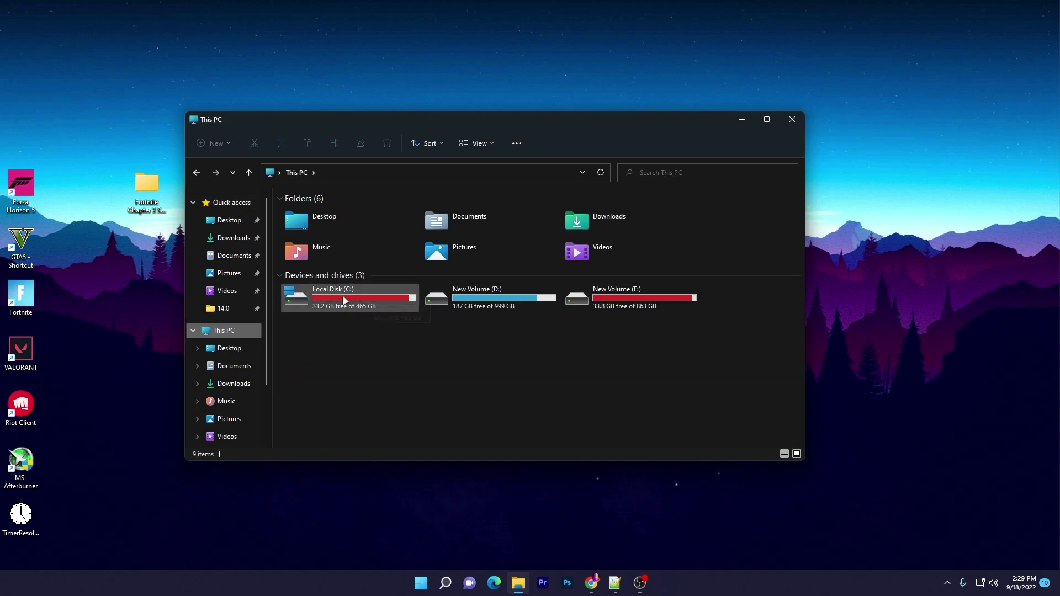
double_click(345, 300)
double_click(330, 244)
double_click(333, 299)
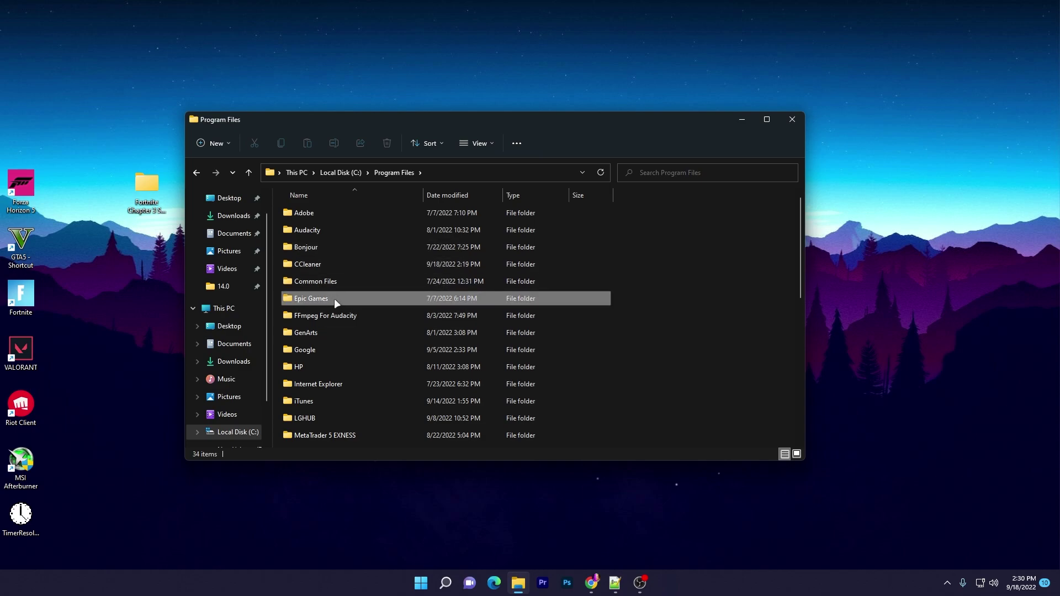
double_click(316, 213)
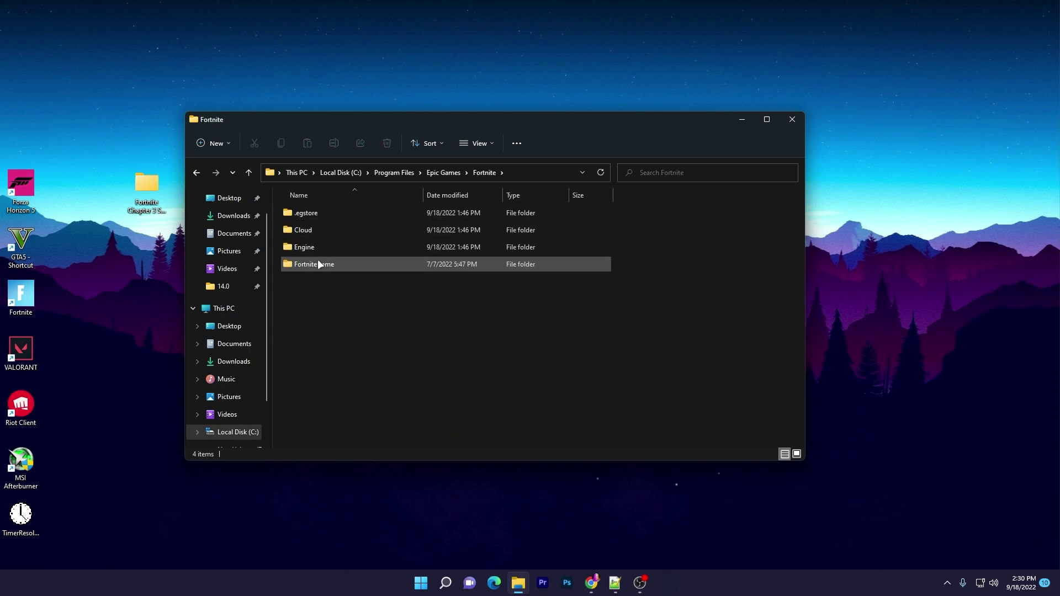
Step: Open the FortniteGame\Binaries\Win64 folder and locate the FortniteClient-Win64-Shipping application
double_click(315, 264)
double_click(321, 208)
double_click(330, 228)
scroll(342, 310, "down", 20)
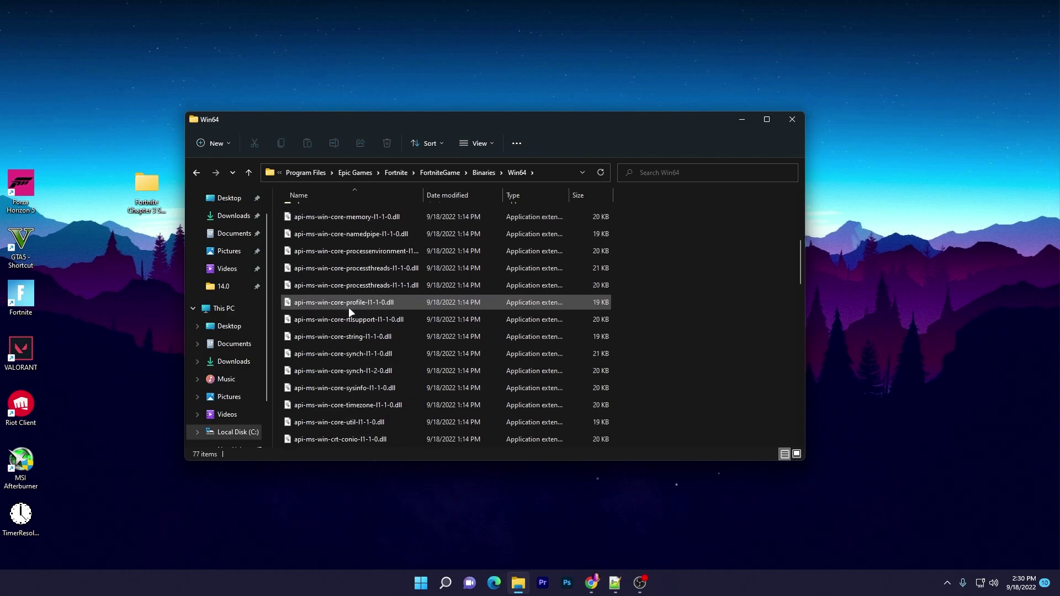
scroll(354, 316, "up", 1)
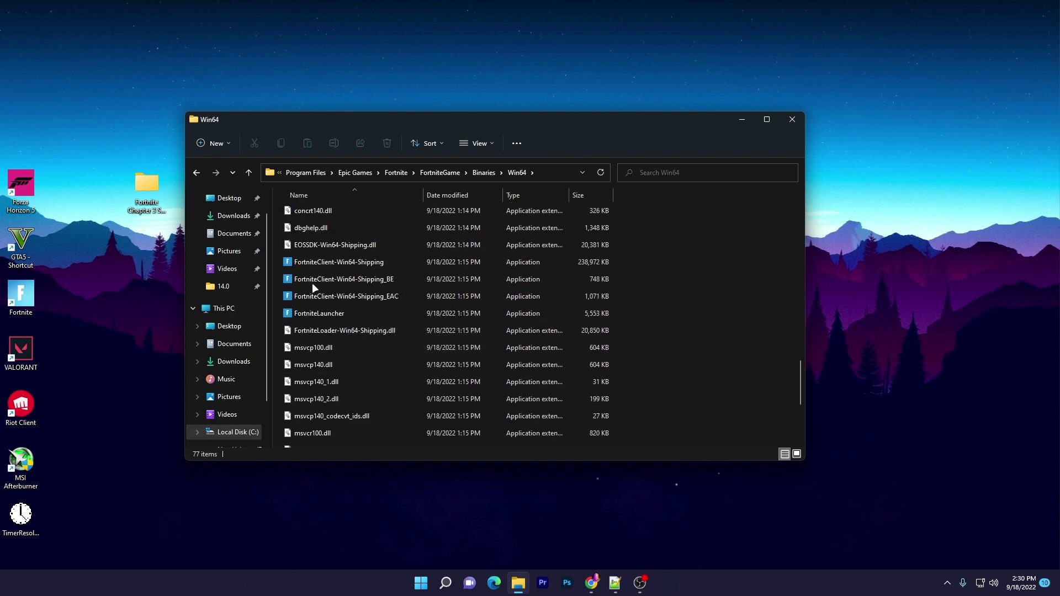
Step: Check the compatibility mode and fullscreen optimization settings in FortniteClient-Win64-Shipping's properties and leave them without saving
right_click(352, 263)
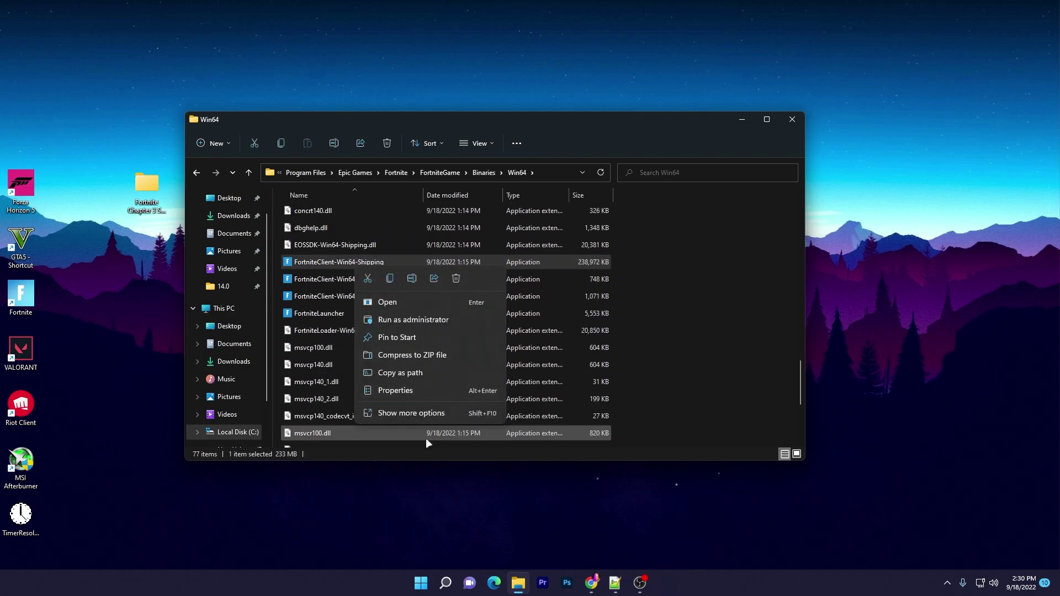
left_click(398, 391)
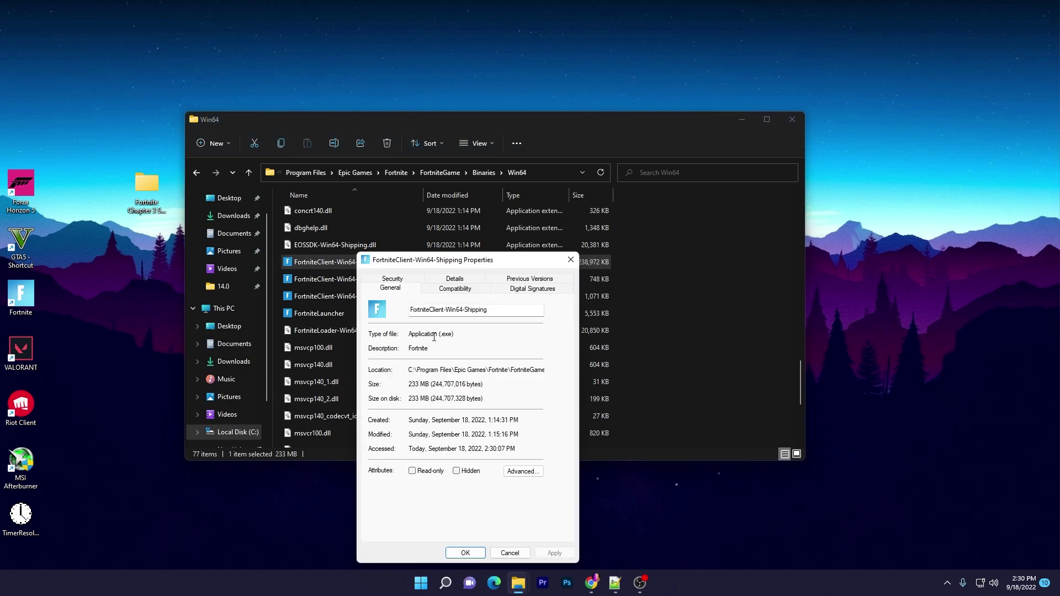
left_click(456, 288)
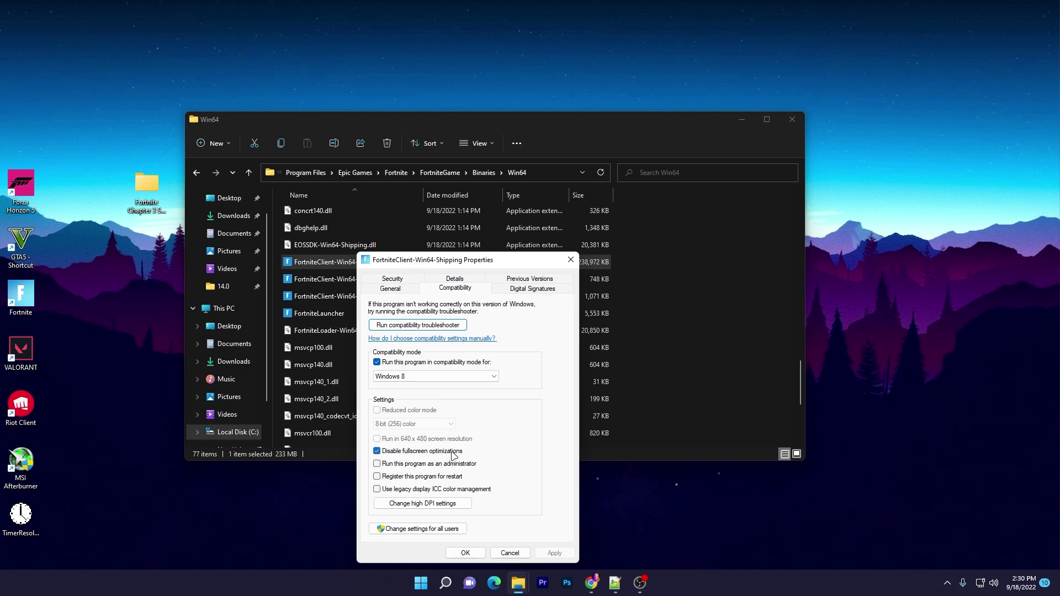
left_click(510, 554)
left_click_drag(649, 273, 320, 315)
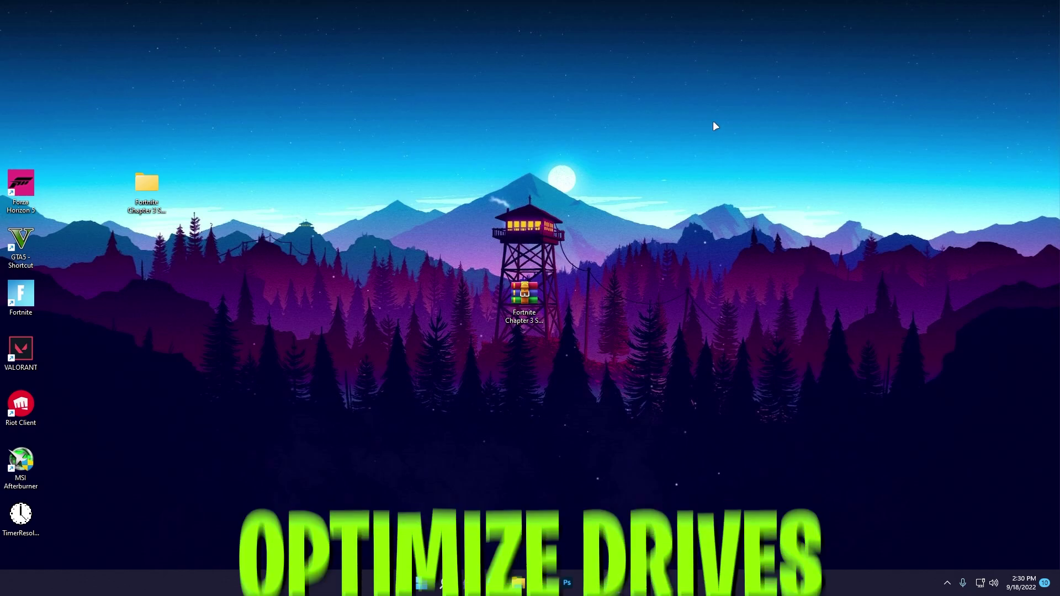
Step: Open Optimize Drives from the properties of Local Disk (C:) and select New Volume (D:)
left_click(518, 583)
left_click(237, 332)
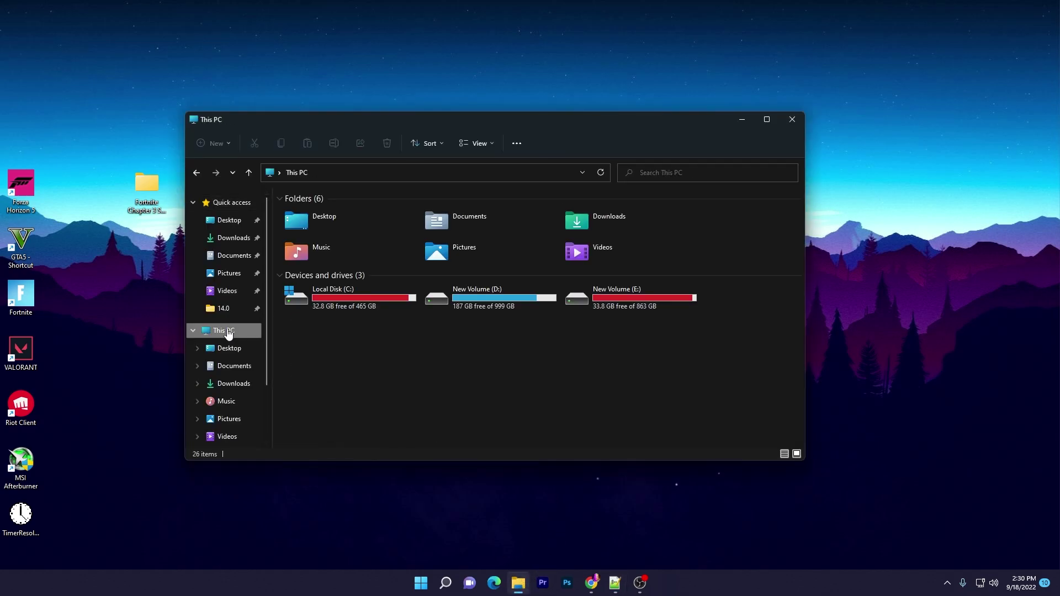
right_click(358, 299)
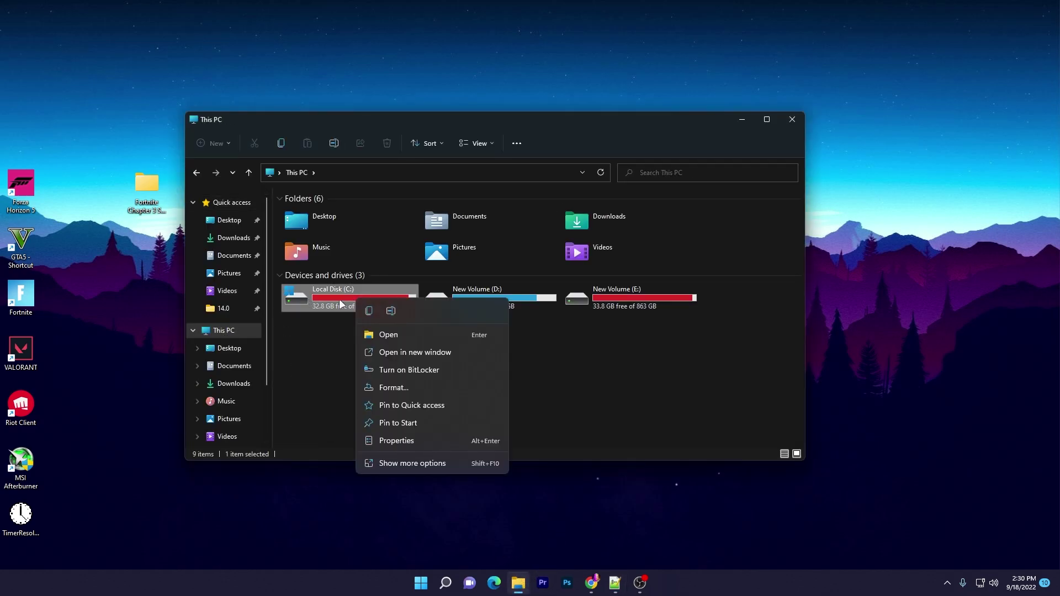
left_click(397, 441)
left_click(431, 326)
left_click_drag(441, 303, 452, 224)
left_click(519, 352)
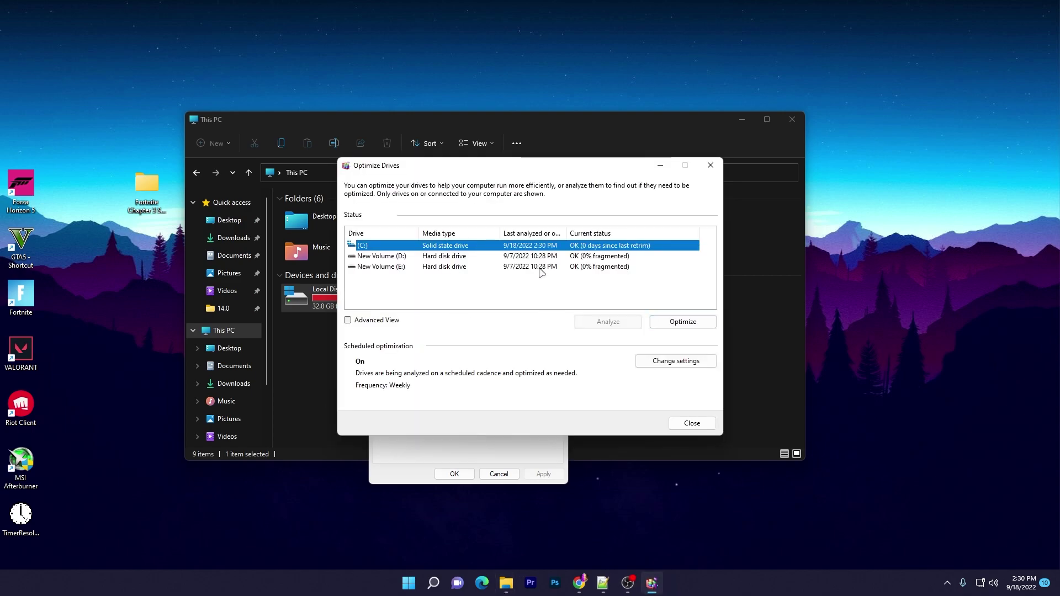
left_click(381, 257)
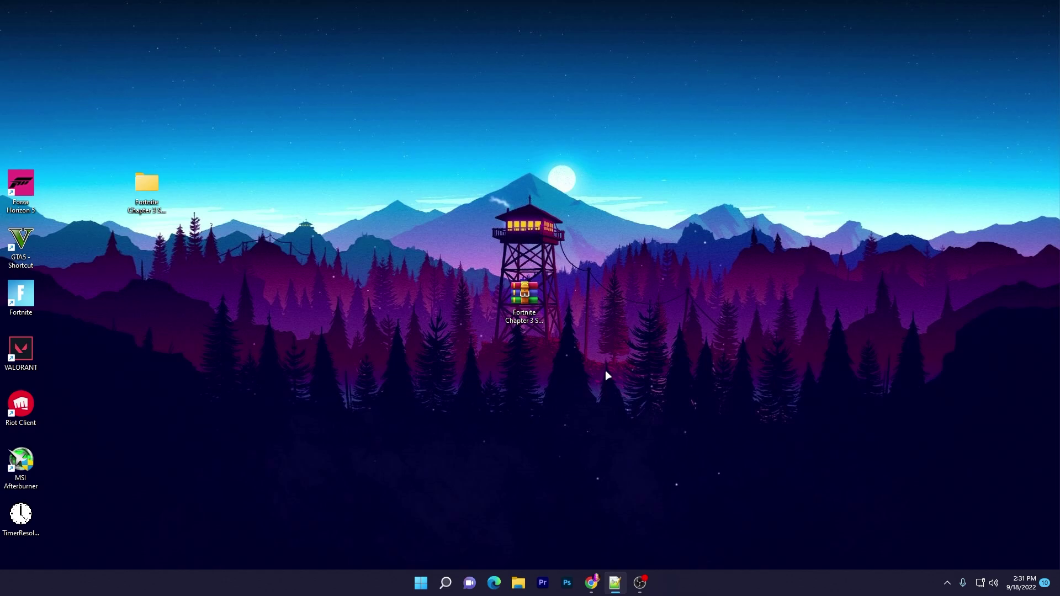
Step: Open the appdata folder with the Run command and enter its Local folder
key("super+r")
left_click_drag(120, 465, 392, 330)
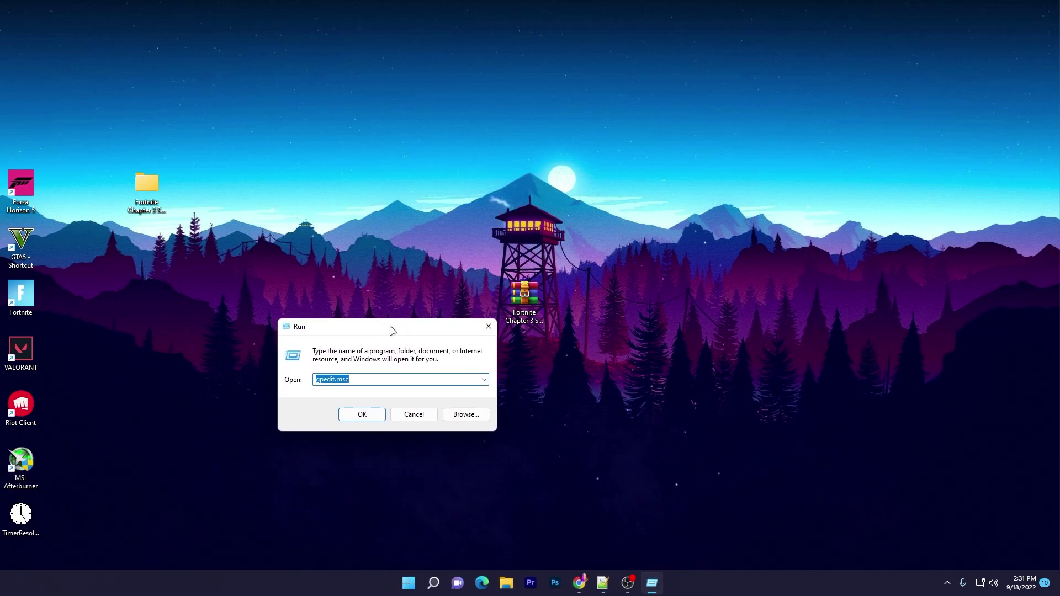
type("appw")
key("BackSpace")
key("BackSpace")
key("BackSpace")
type("ppdata")
key("Return")
double_click(346, 212)
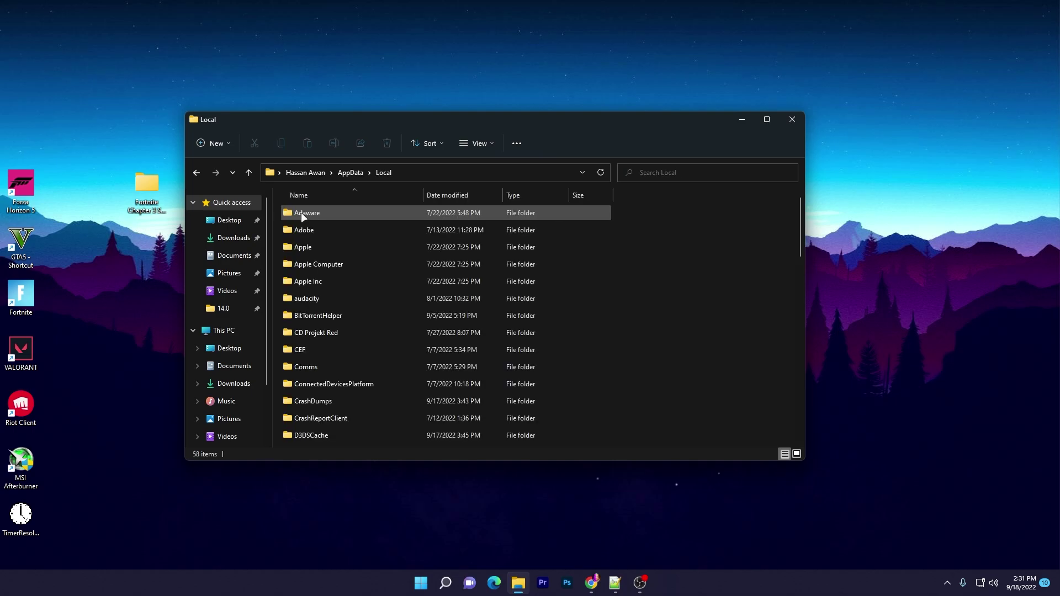
Step: Open the WindowsClient folder inside FortniteGame\Saved\Config
scroll(359, 270, "down", 3)
left_click(335, 370)
double_click(334, 369)
double_click(314, 214)
double_click(323, 225)
double_click(322, 226)
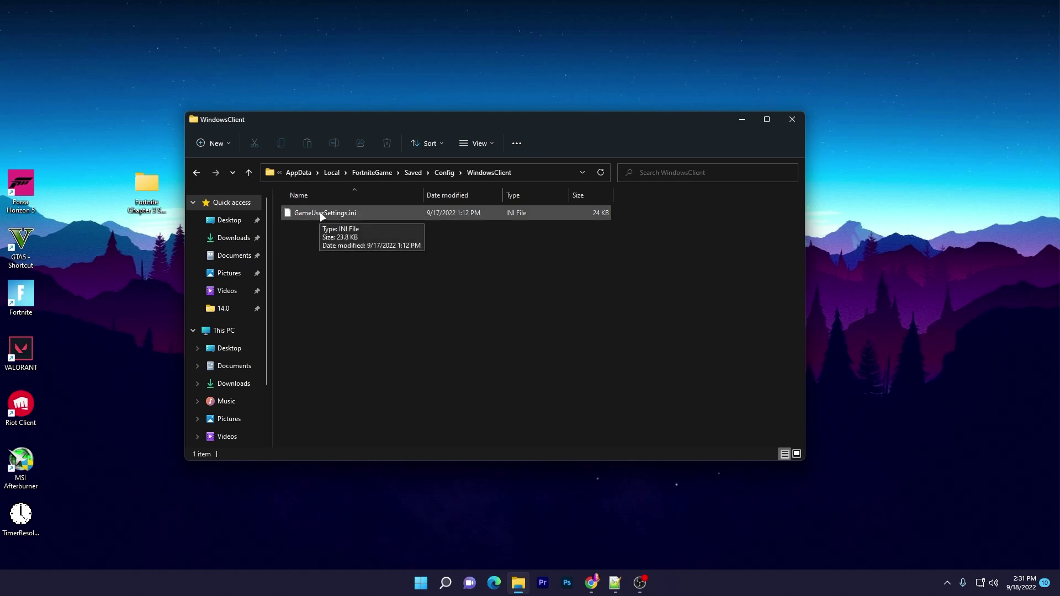
Step: Check the read-only attribute in the properties of GameUserSettings.ini and accept the dialog
right_click(321, 213)
left_click(381, 316)
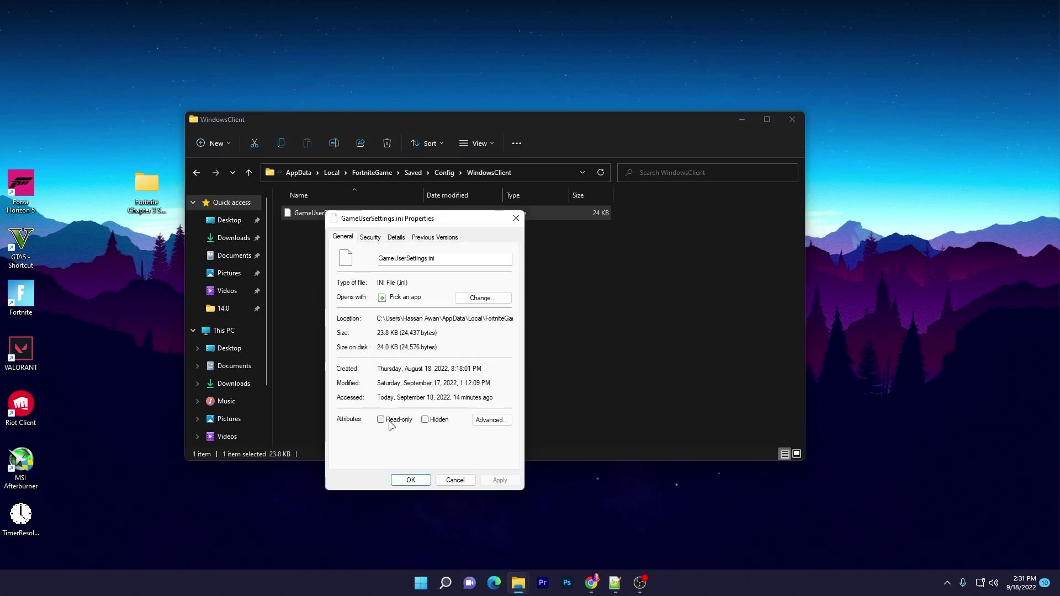
left_click(408, 479)
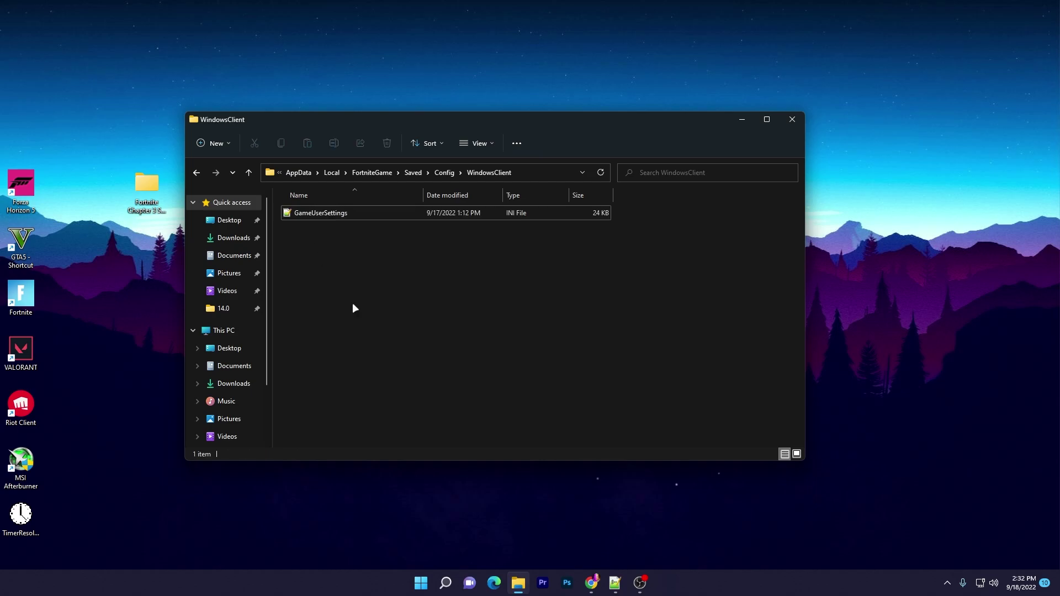
Step: Open the GameUserSettings file from the WindowsClient folder for editing in Notepad and move its window clear of the screen edge
right_click(347, 215)
left_click(387, 340)
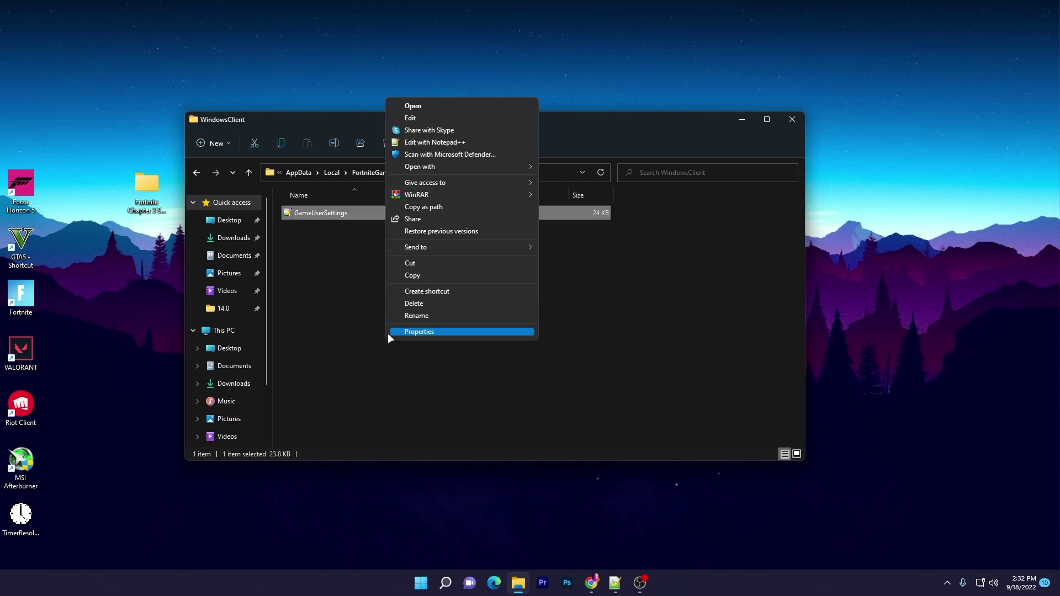
left_click(410, 117)
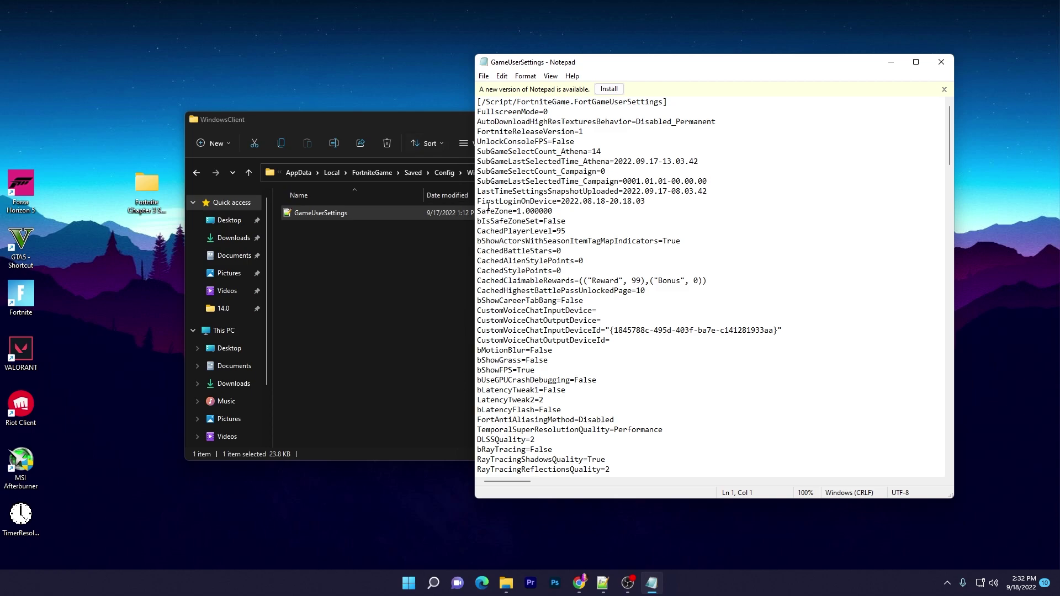
left_click_drag(607, 64, 386, 38)
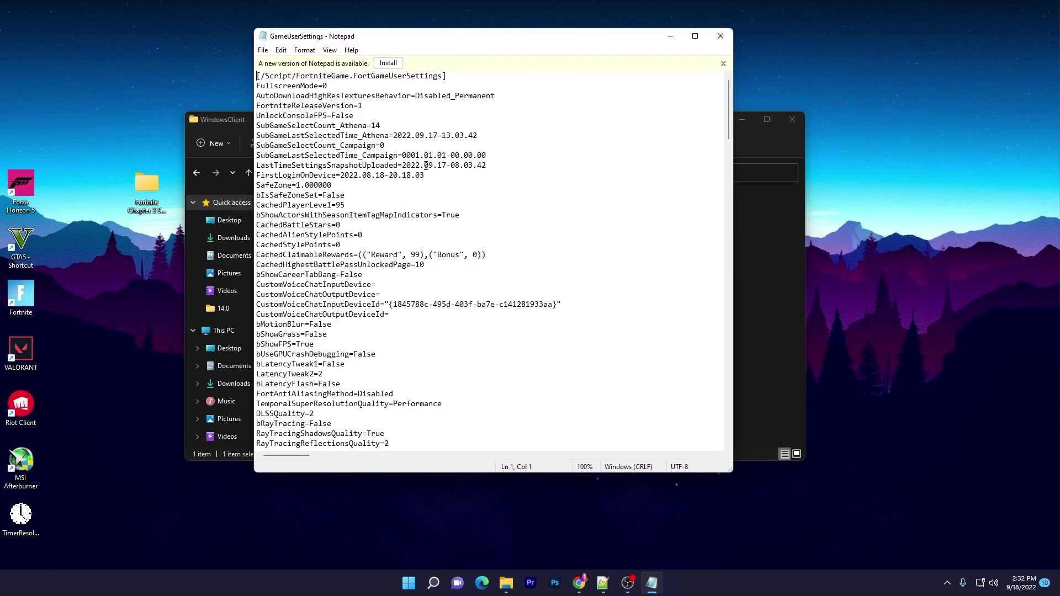
Step: Examine the quality values under [ScalabilityGroups] in GameUserSettings, highlighting the value of sg.ResolutionQuality
scroll(425, 165, "down", 9)
scroll(406, 200, "down", 20)
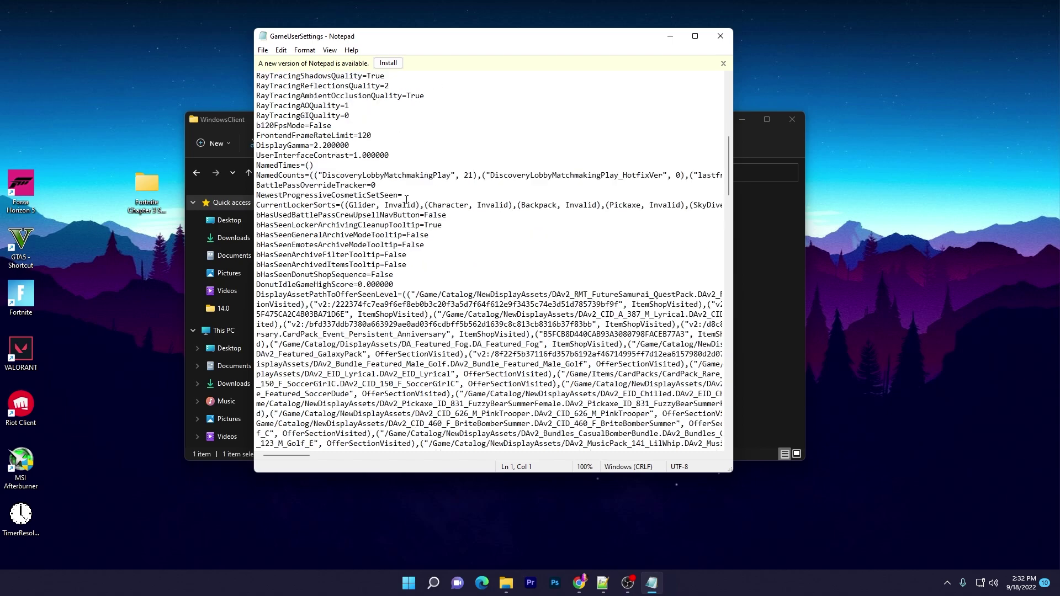
scroll(403, 194, "down", 20)
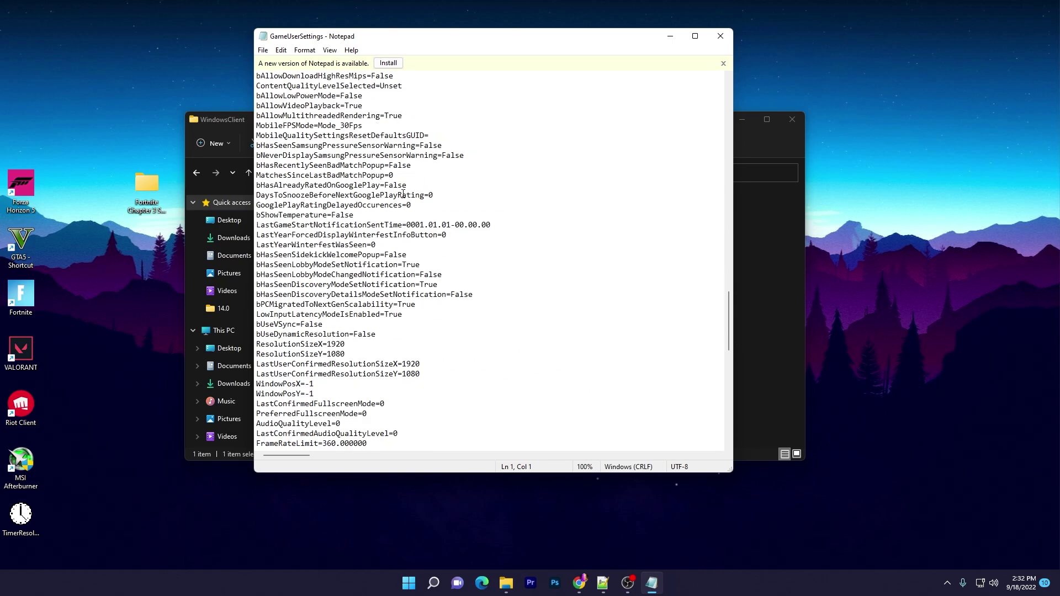
scroll(403, 194, "up", 5)
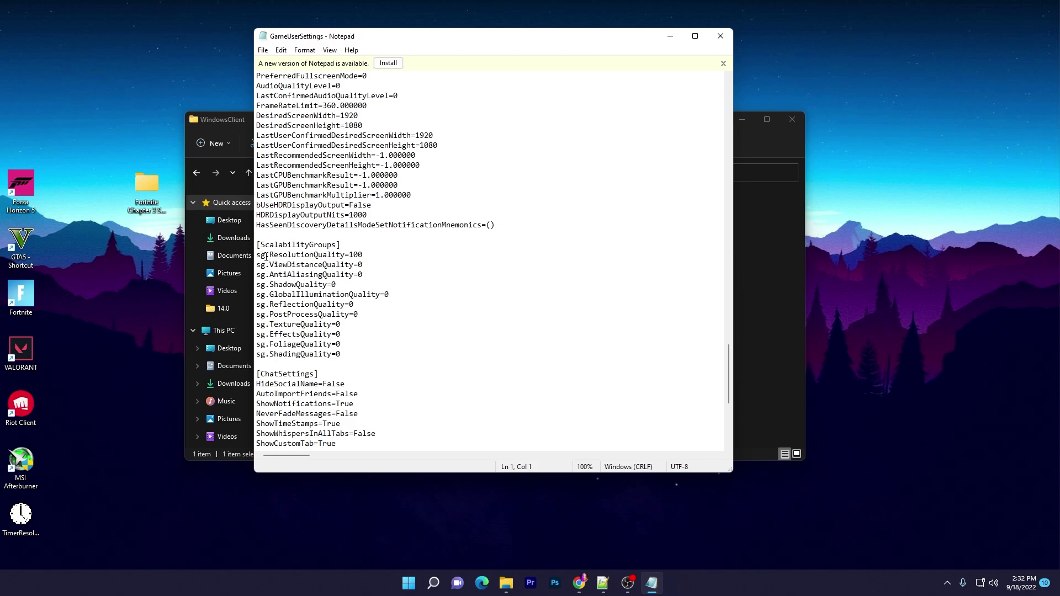
left_click_drag(370, 264, 339, 354)
left_click(347, 352)
left_click_drag(375, 256, 350, 254)
left_click(367, 254)
left_click_drag(367, 255, 350, 255)
scroll(381, 251, "down", 2)
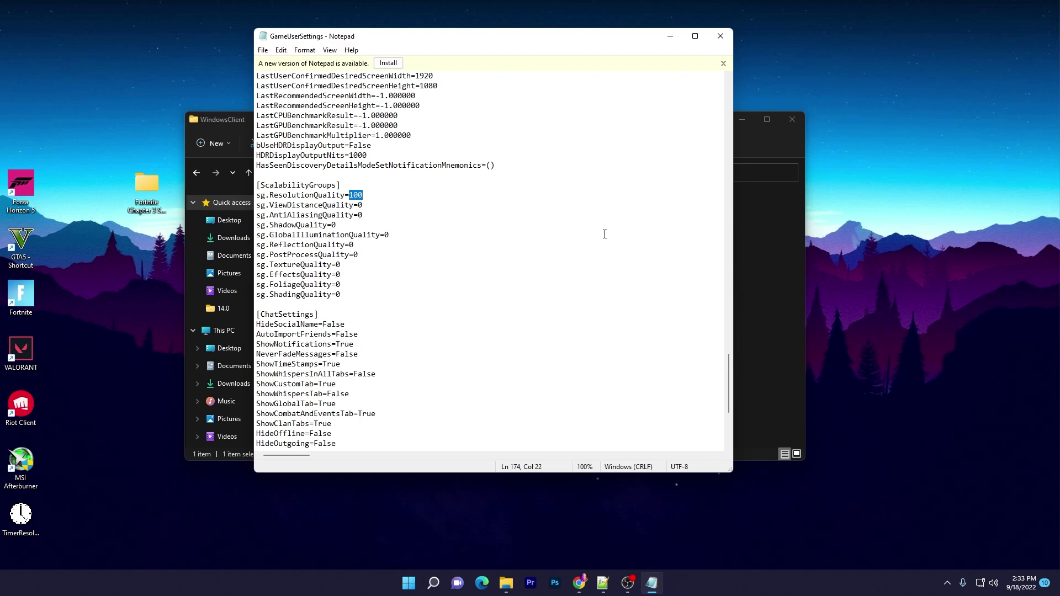
Step: Save the GameUserSettings file, then close it and the WindowsClient folder window
left_click(263, 48)
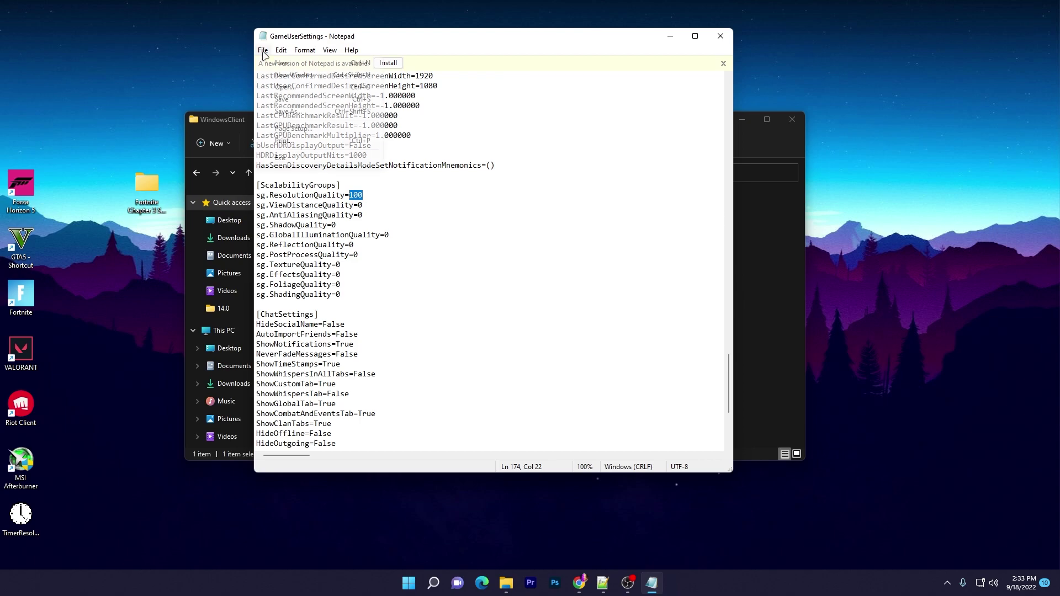
left_click(283, 100)
left_click(720, 36)
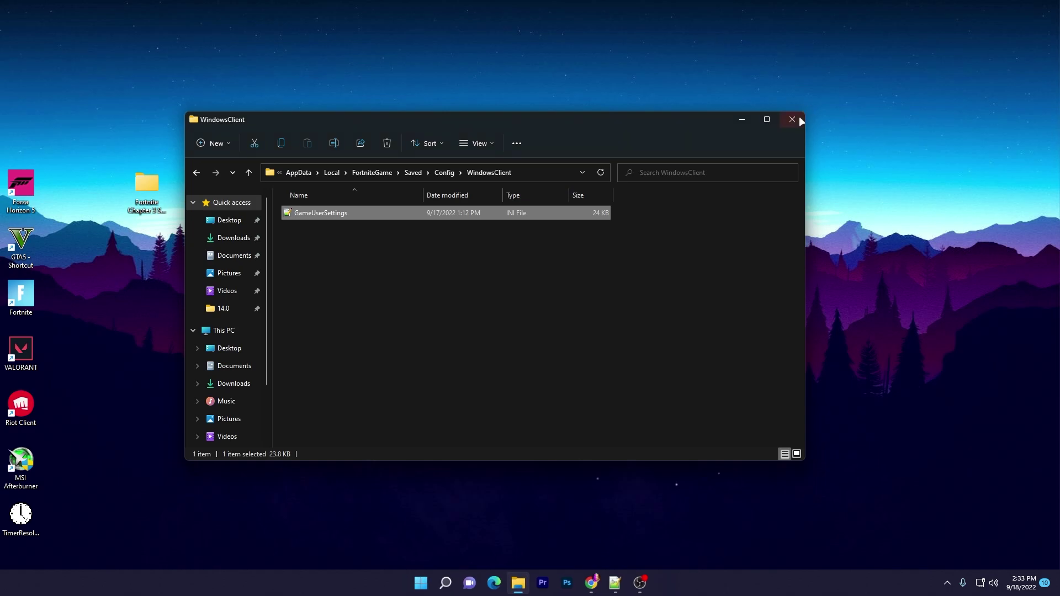
left_click(793, 120)
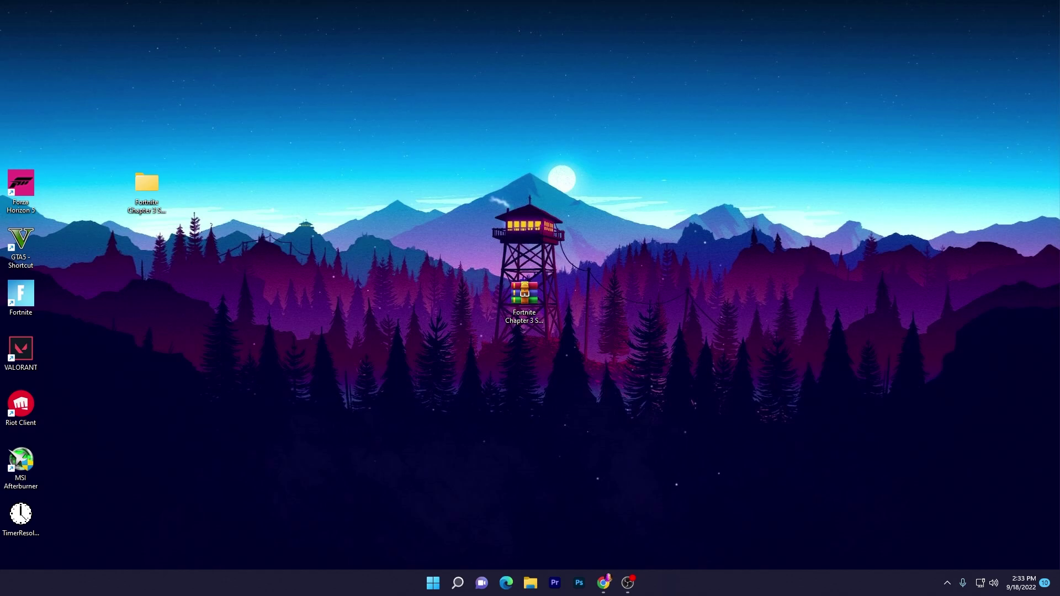
Step: Open System Configuration with the Run command msconfig and show its boot settings
key("super+r")
type("mscongi")
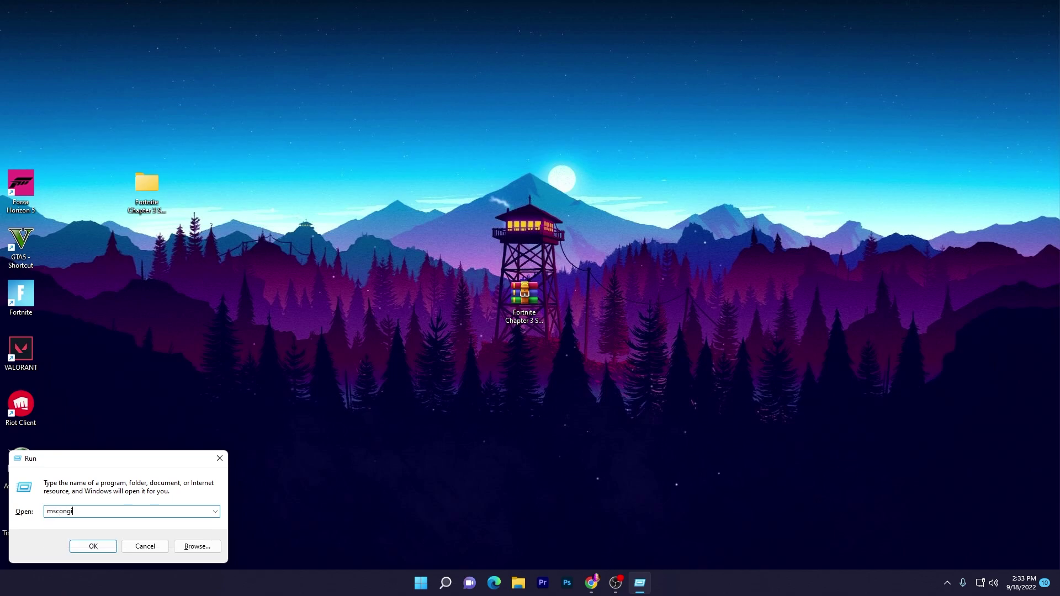
type("fig")
key("Return")
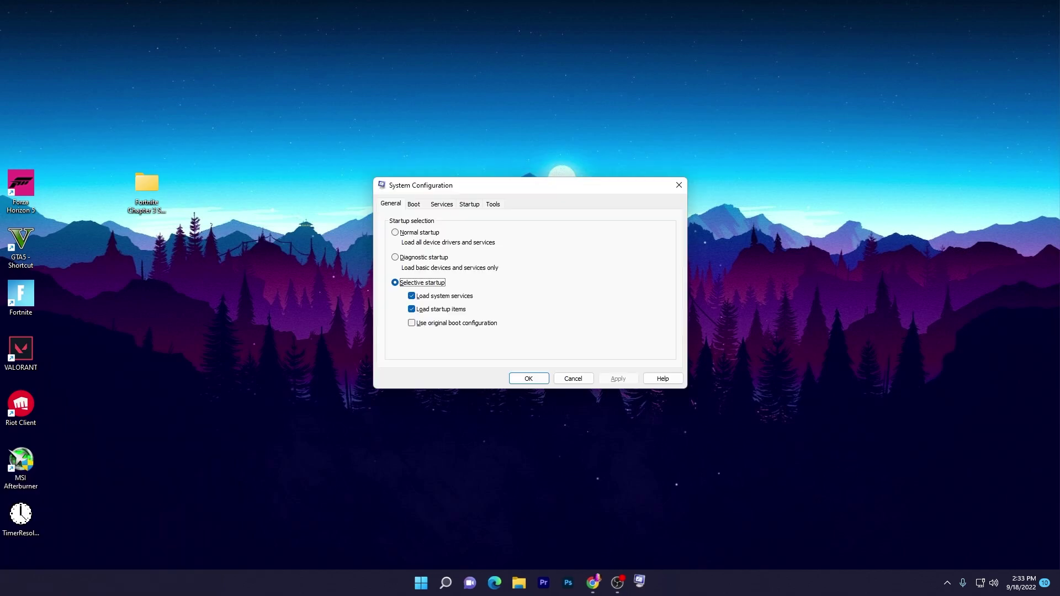
left_click(415, 205)
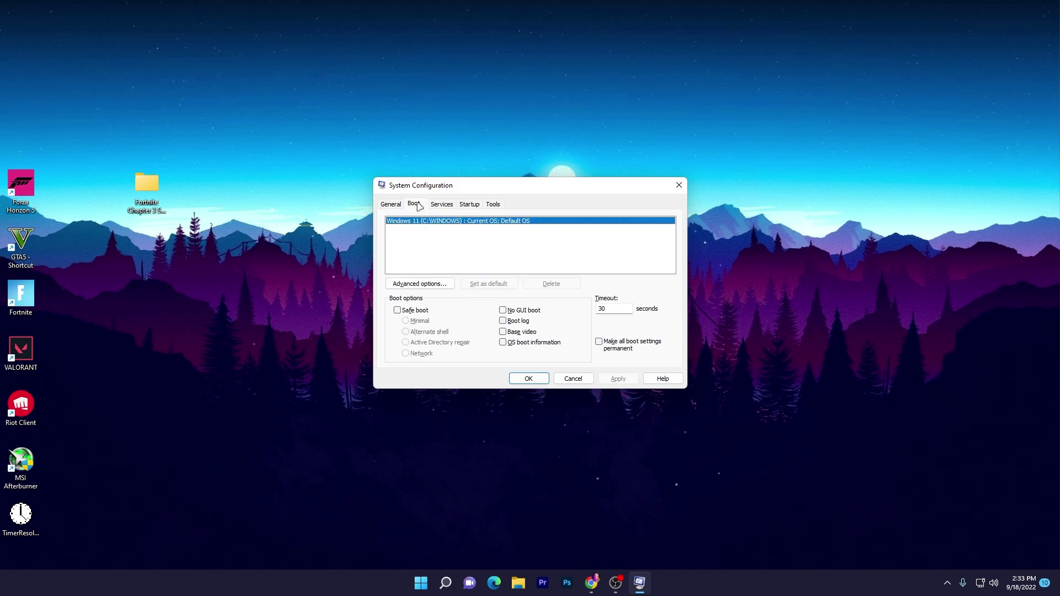
Step: Set the number of processors to 16 in the advanced boot options and accept the System Configuration changes
left_click(412, 285)
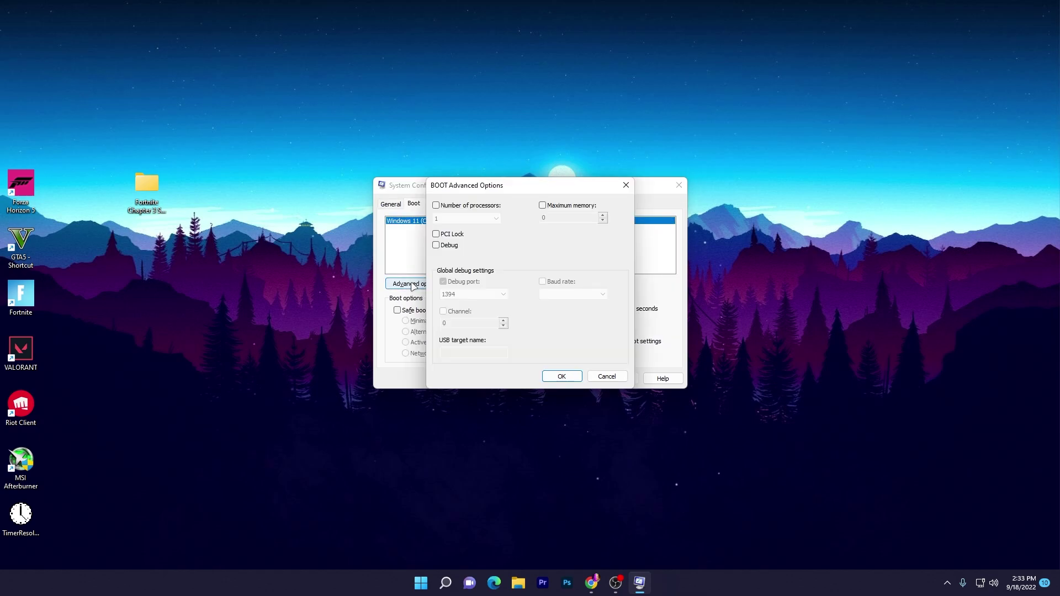
left_click(435, 205)
left_click(497, 219)
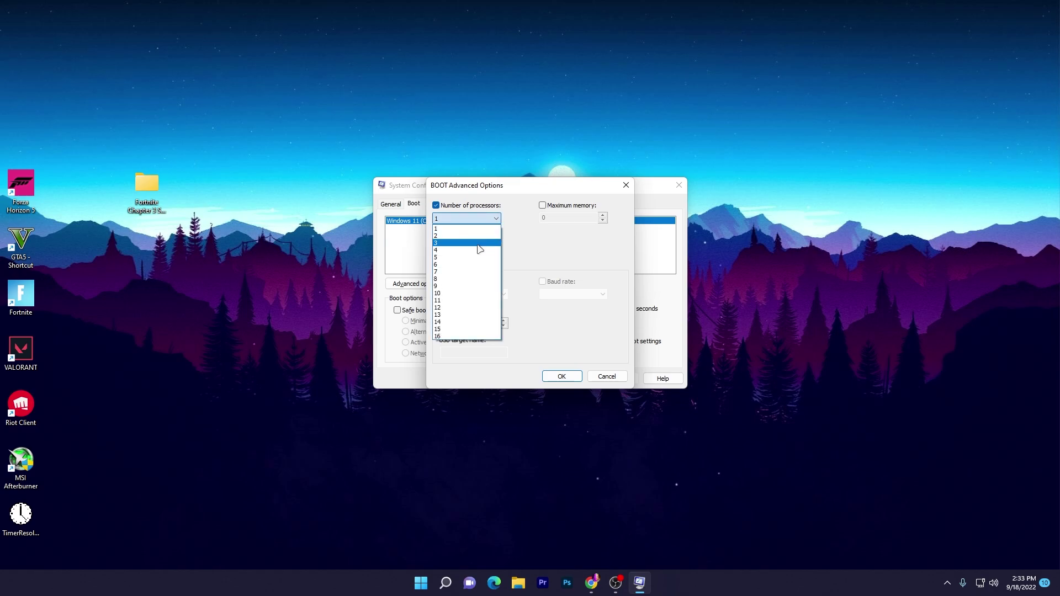
left_click(451, 336)
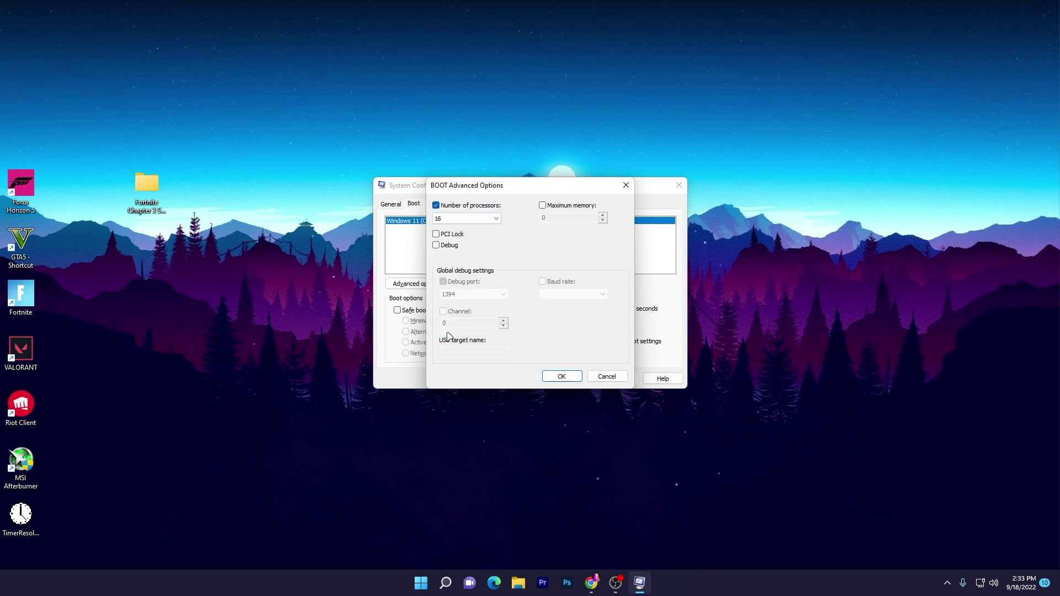
left_click(561, 376)
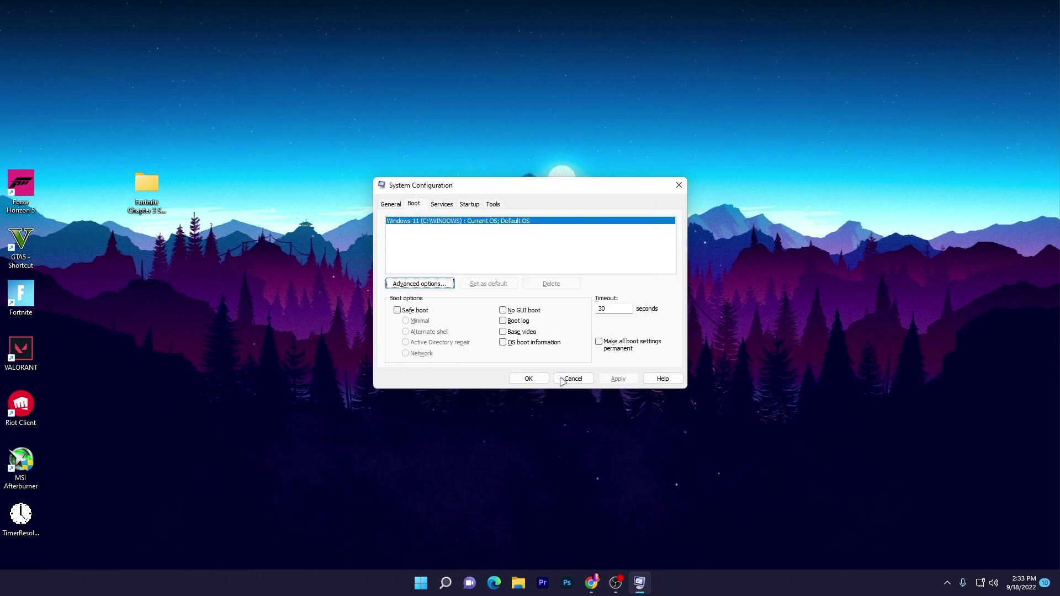
left_click(530, 379)
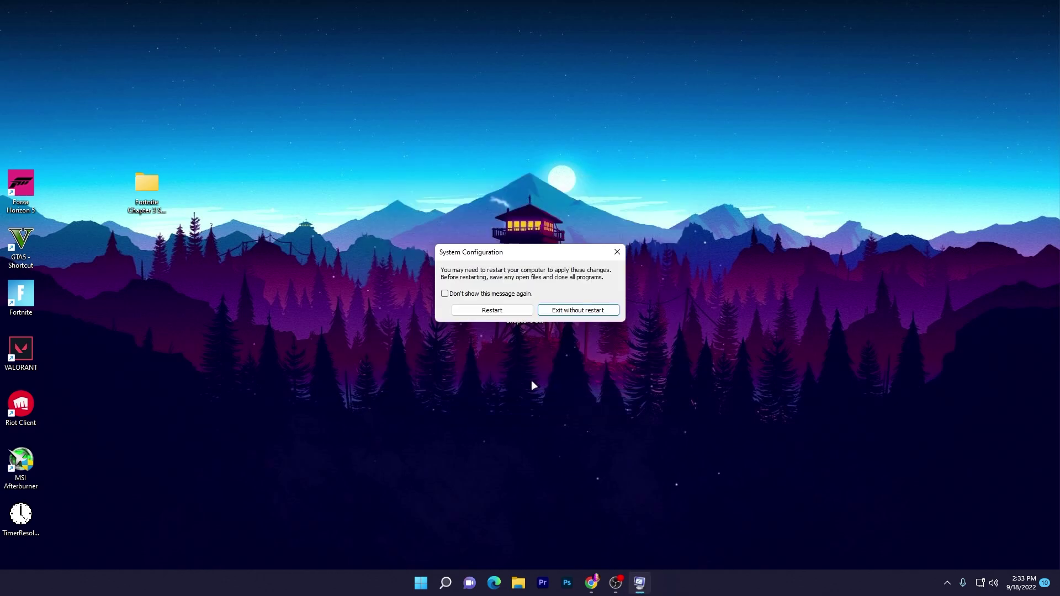